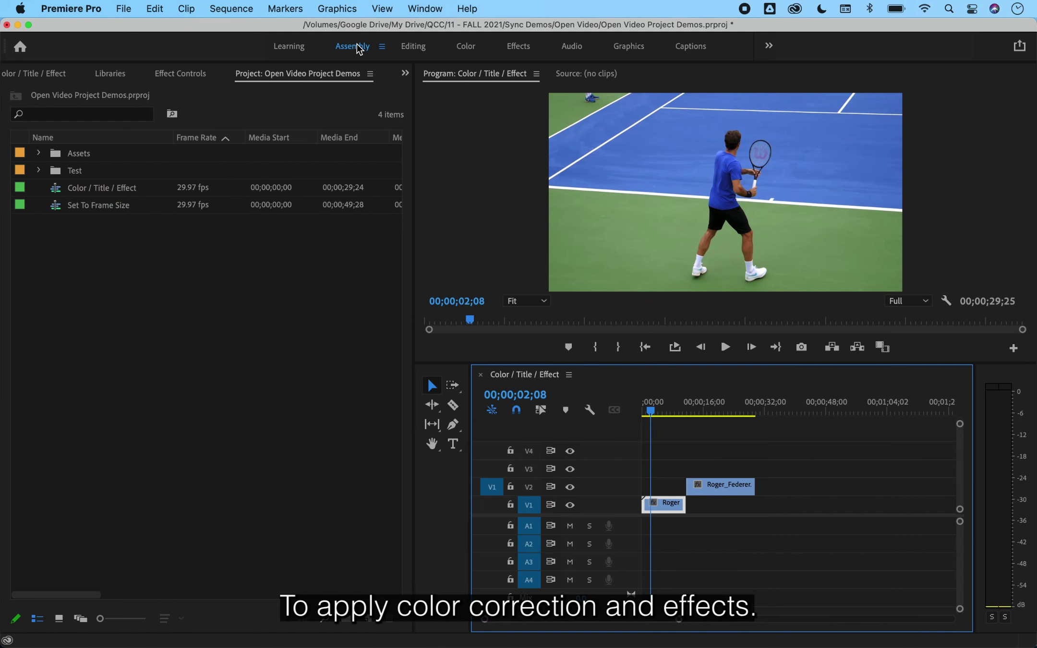
# Step: Switch to the Color workspace to show Lumetri Color for the Roger_Federer clip
pyautogui.click(462, 46)
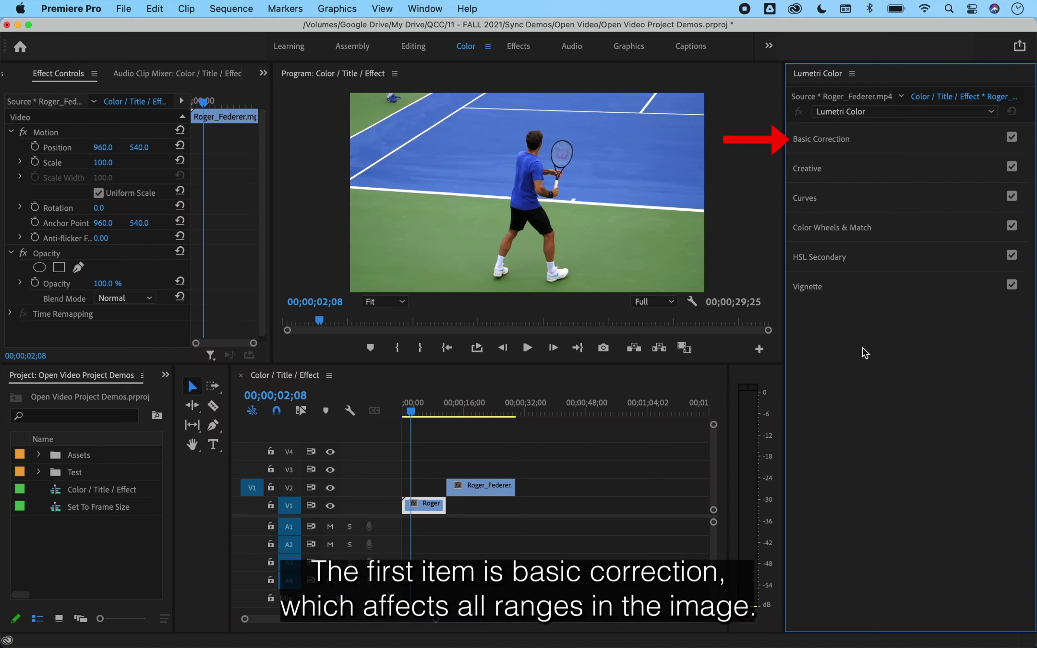
# Step: Expand Basic Correction and sample white balance from the court, giving Temperature -2.4 and Tint 15.0
pyautogui.click(858, 139)
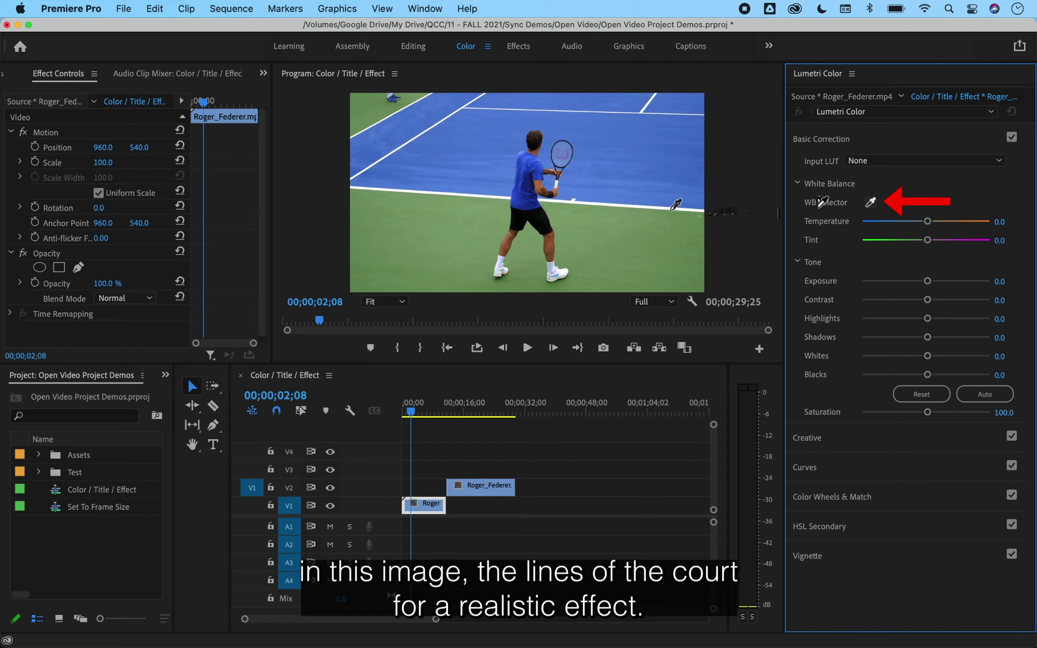
pyautogui.click(670, 210)
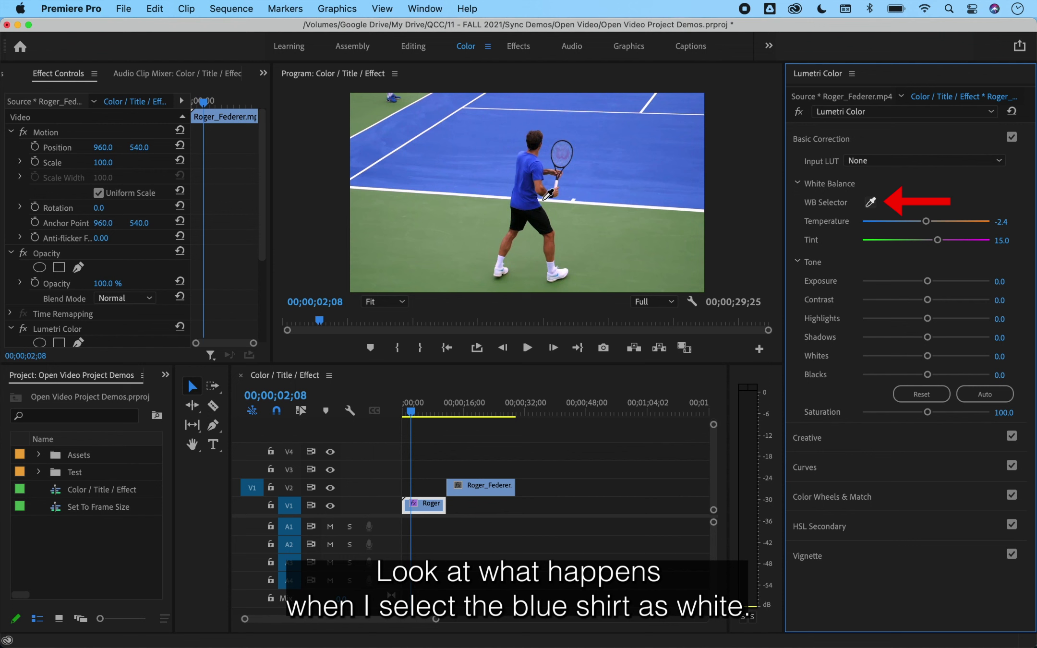
pyautogui.click(523, 190)
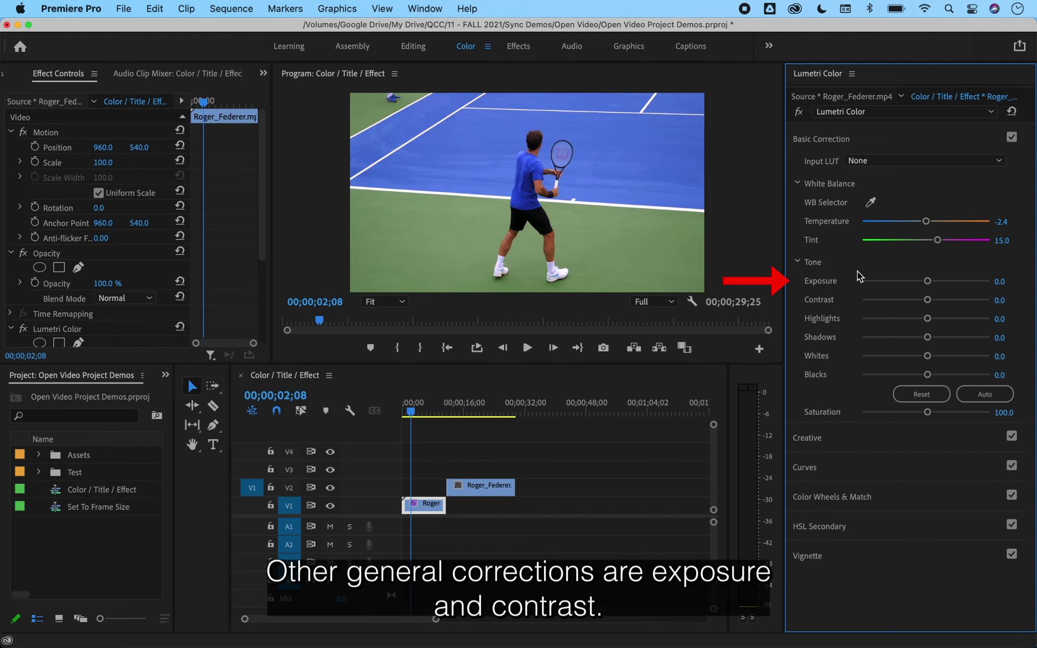
# Step: Set the Tone controls to Exposure 0.8 and Contrast 34.8
pyautogui.moveTo(927, 281); pyautogui.dragTo(946, 292)
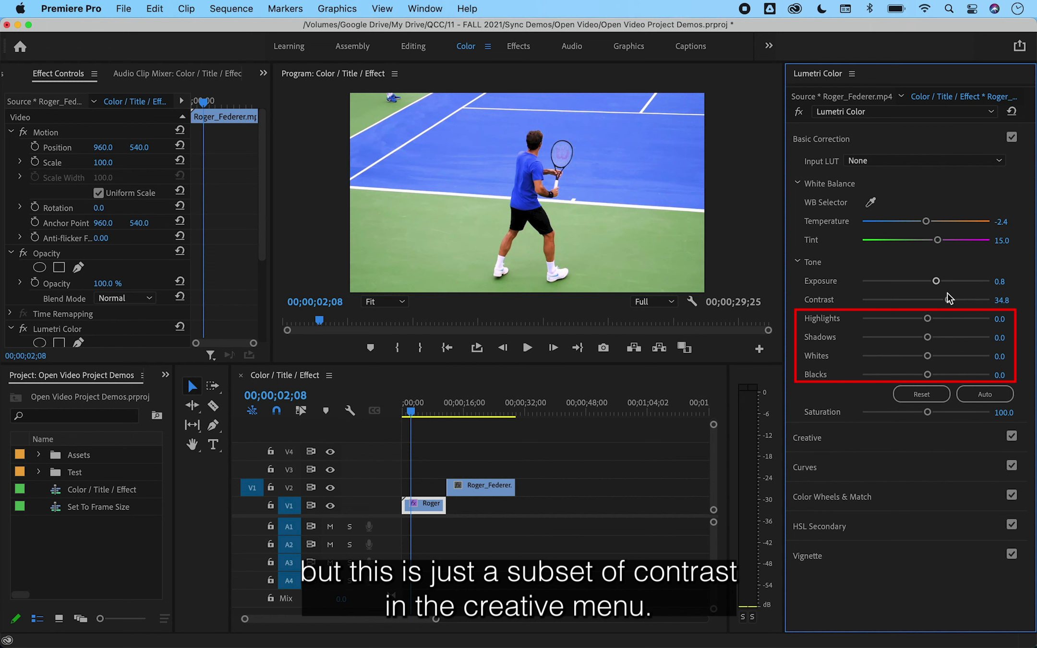
# Step: Preview the Monochrome Fuji ETERNA 250D Kodak 2395 and SL BLUE COLD looks, then disable Creative
pyautogui.click(854, 439)
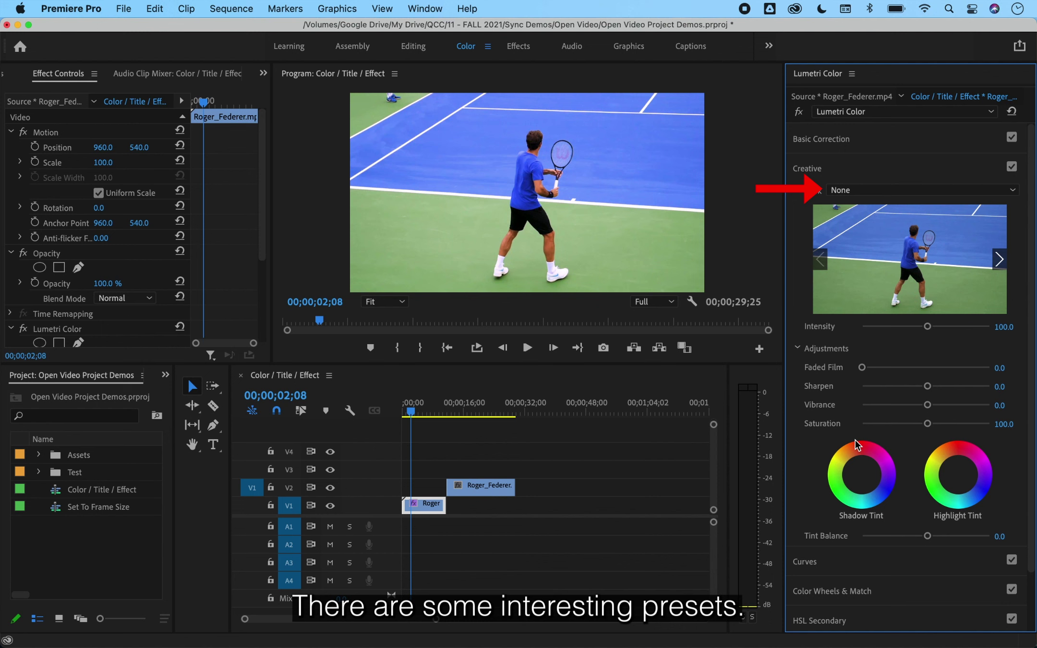
pyautogui.click(893, 189)
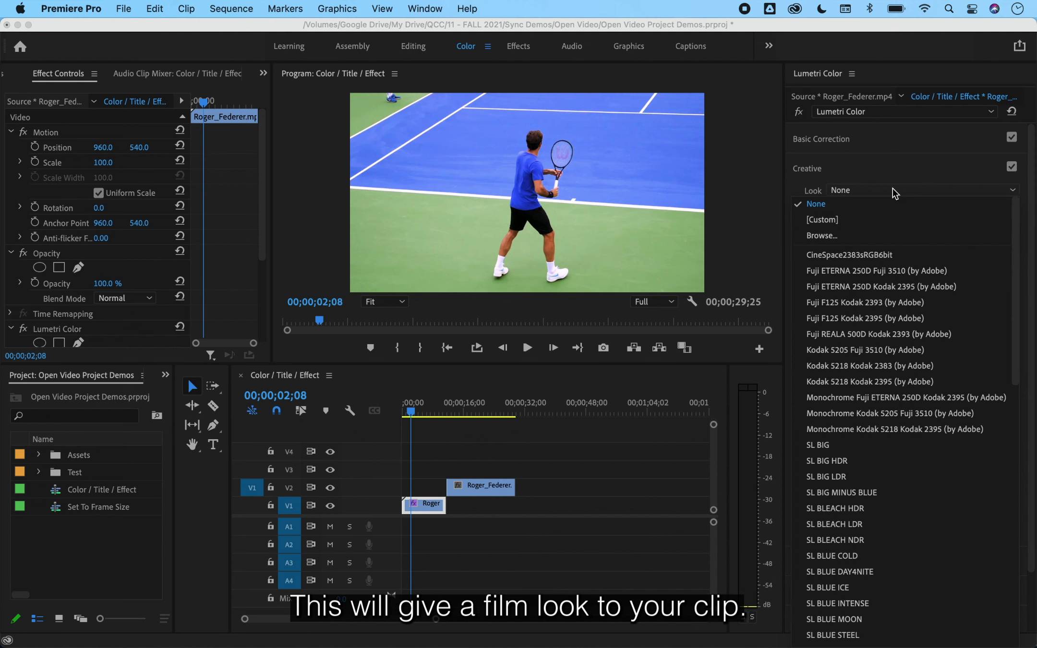
pyautogui.click(856, 397)
pyautogui.click(859, 191)
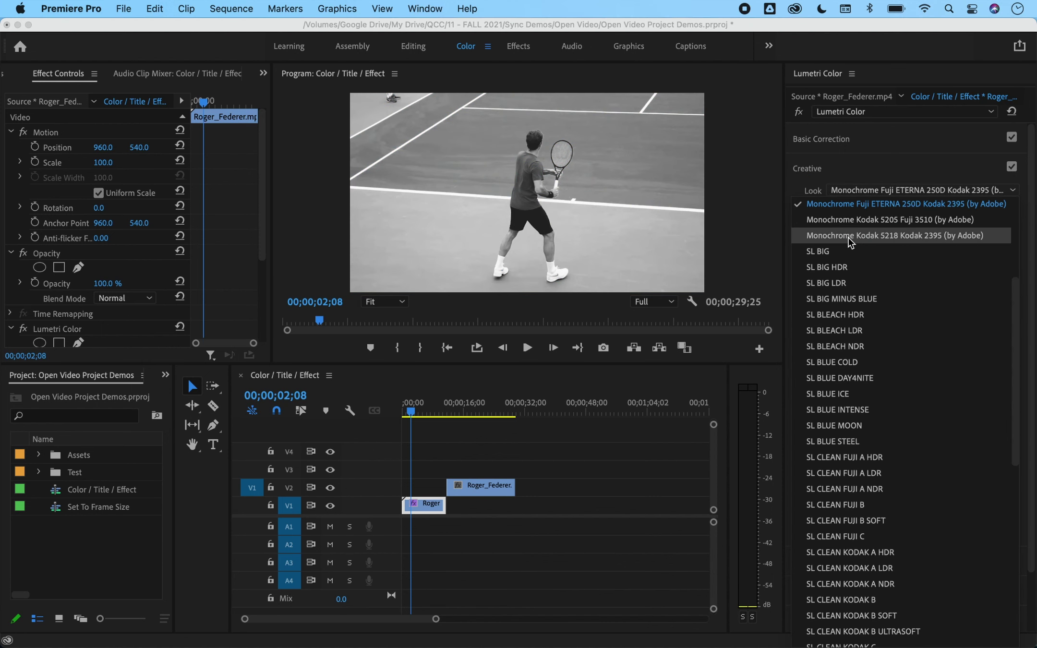
pyautogui.click(831, 363)
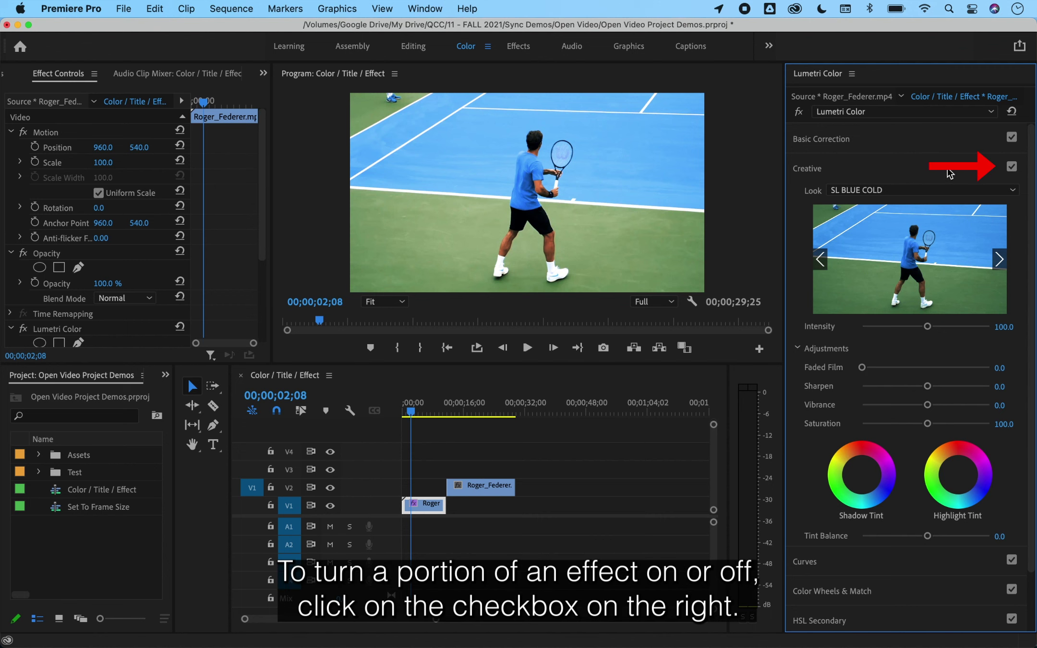
pyautogui.click(1011, 166)
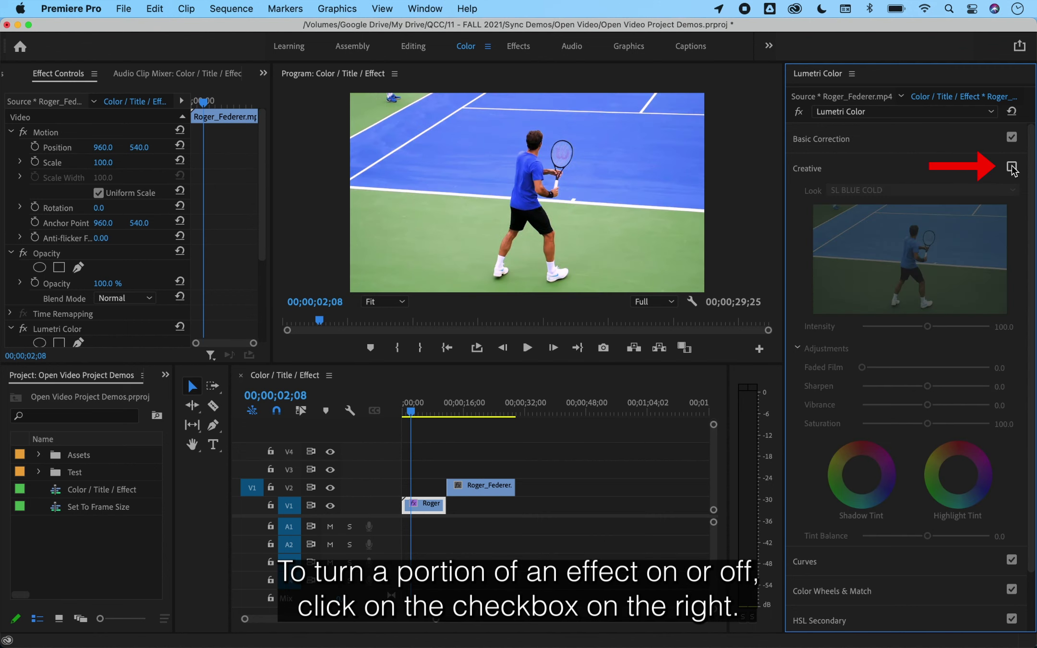
# Step: In Curves, lift the master RGB curve's midtones, lower the red curve, and select the blue channel
pyautogui.click(853, 166)
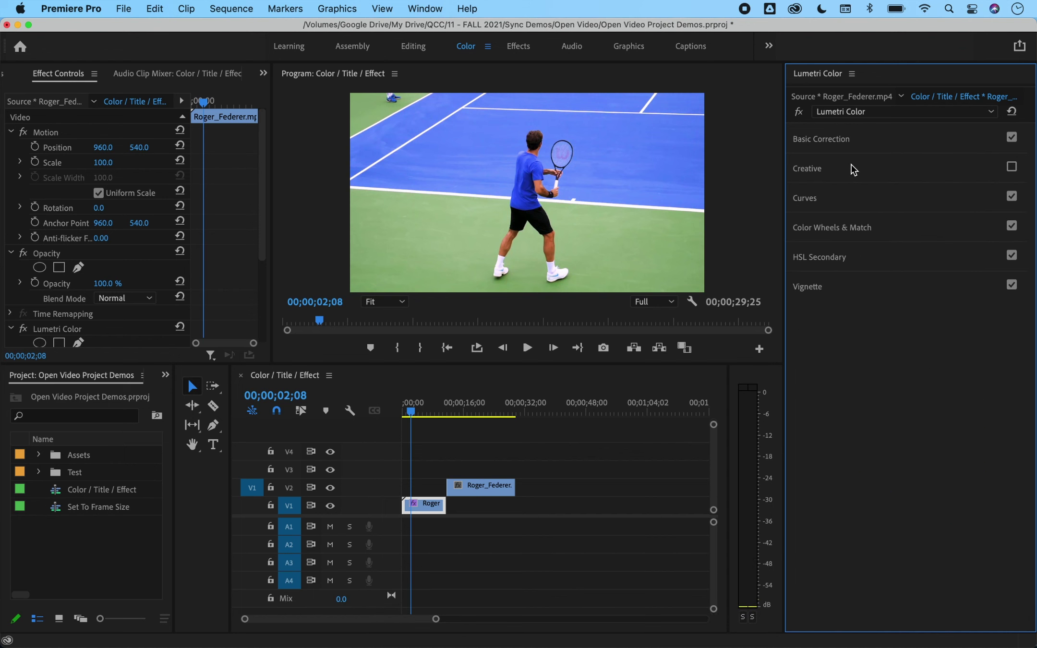
pyautogui.click(843, 201)
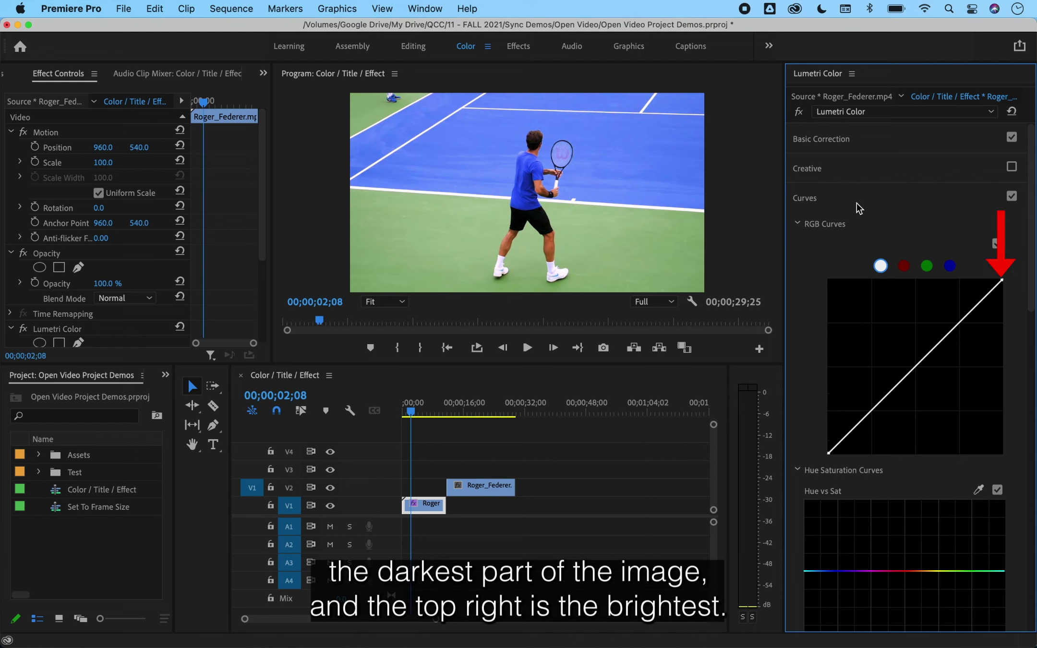
pyautogui.moveTo(915, 369)
pyautogui.mouseDown()
pyautogui.moveTo(902, 359)
pyautogui.moveTo(921, 379)
pyautogui.moveTo(909, 361)
pyautogui.mouseUp()
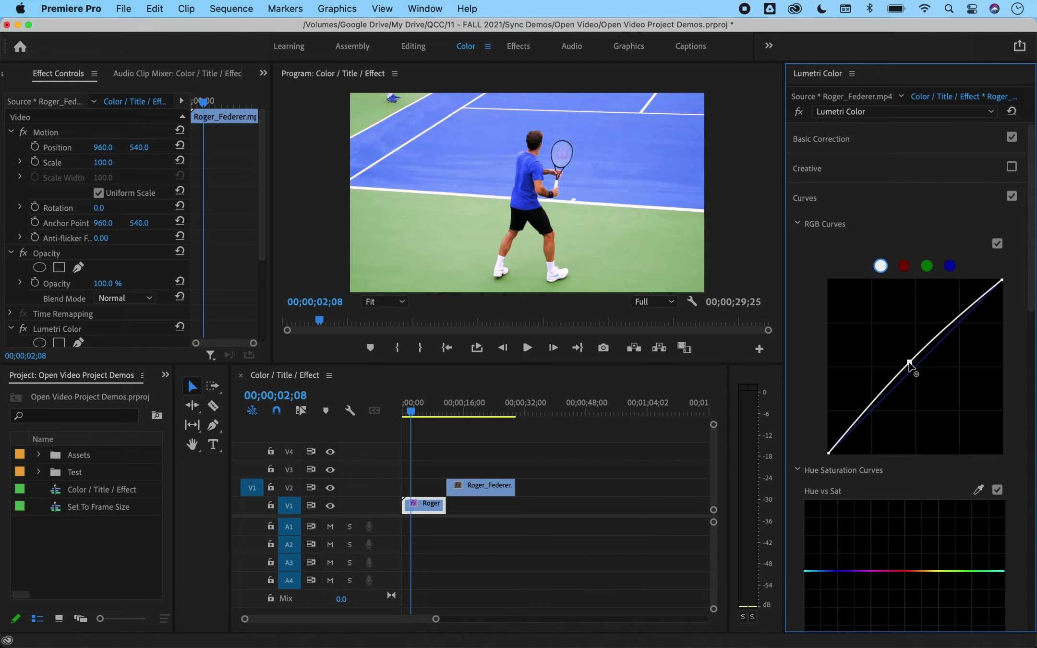
pyautogui.click(903, 266)
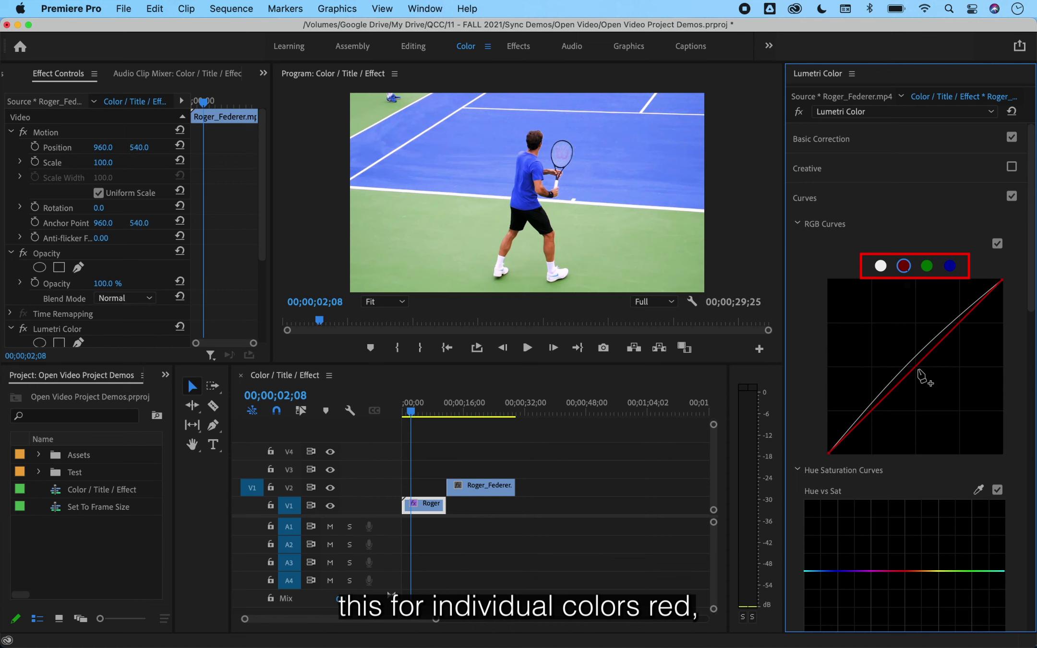
pyautogui.moveTo(918, 371); pyautogui.dragTo(892, 372)
pyautogui.click(926, 266)
pyautogui.click(949, 267)
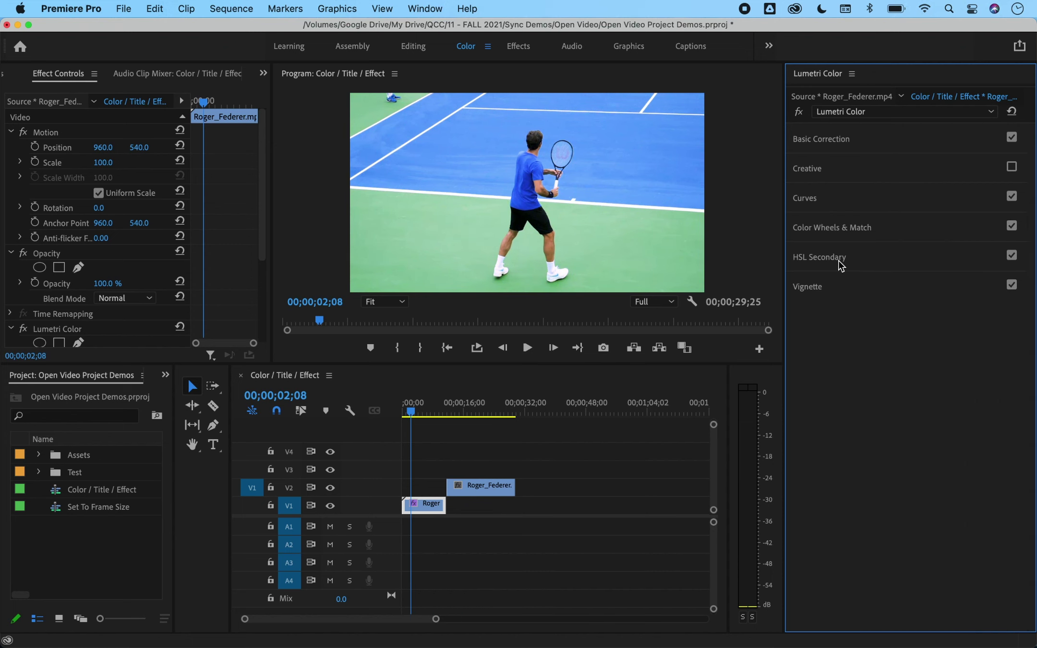
# Step: Key the green court in HSL Secondary and push the Correction wheel toward pink
pyautogui.click(838, 259)
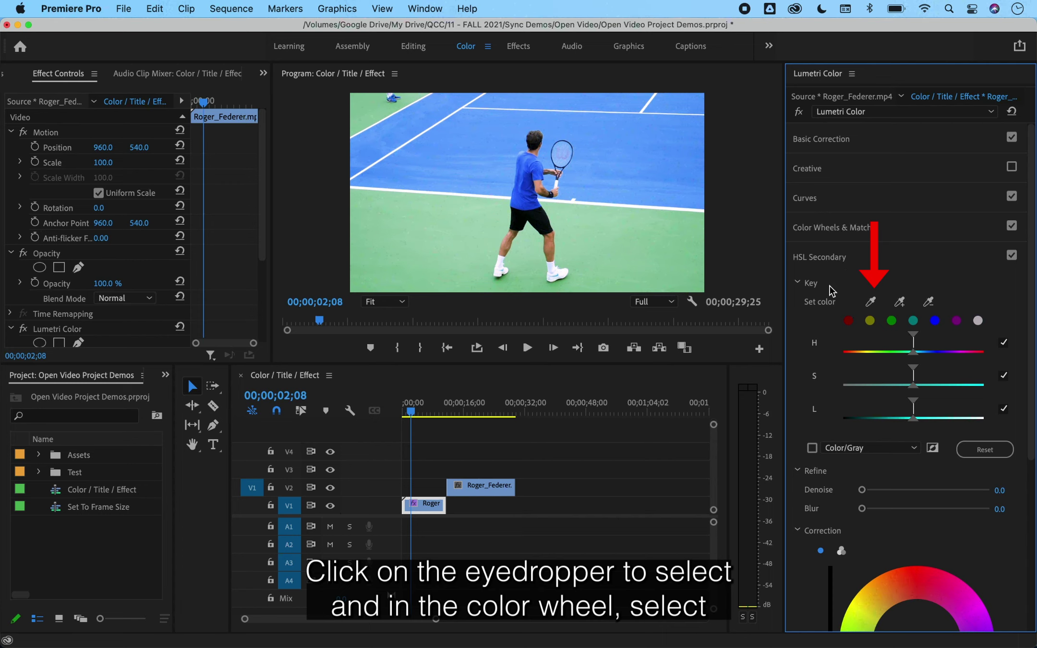
pyautogui.click(870, 302)
pyautogui.click(630, 253)
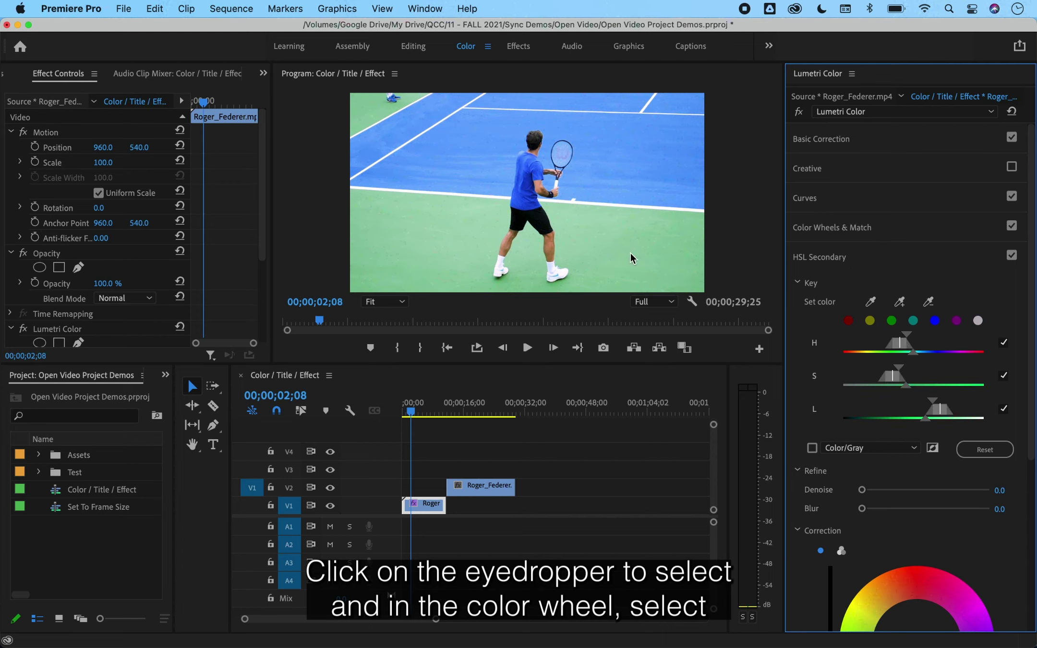
pyautogui.scroll(-5, 940, 548)
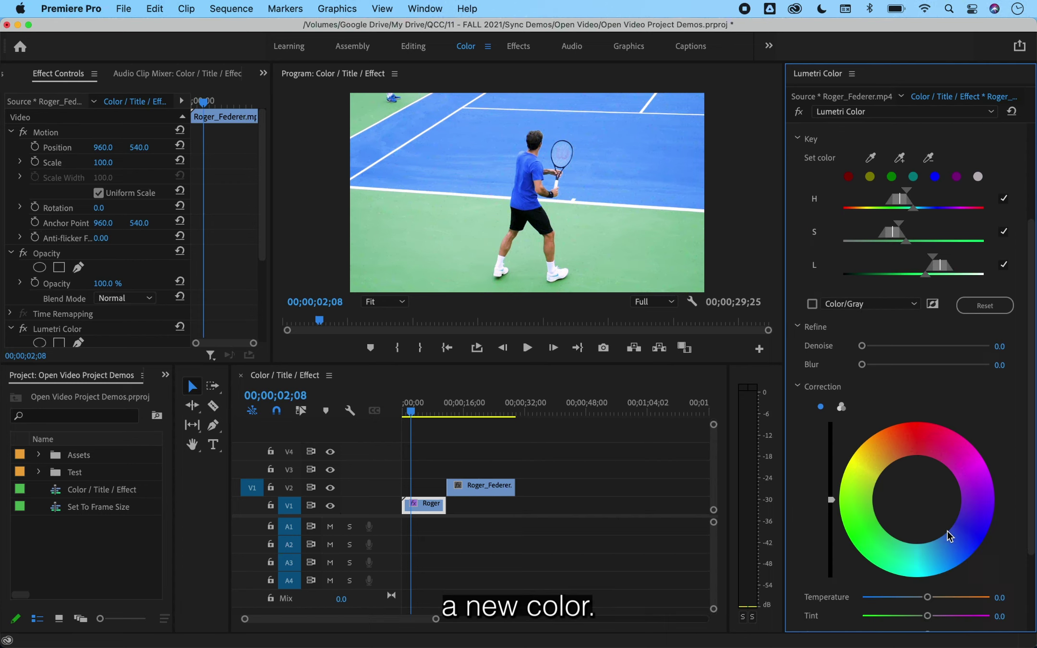
pyautogui.moveTo(942, 467); pyautogui.dragTo(958, 442)
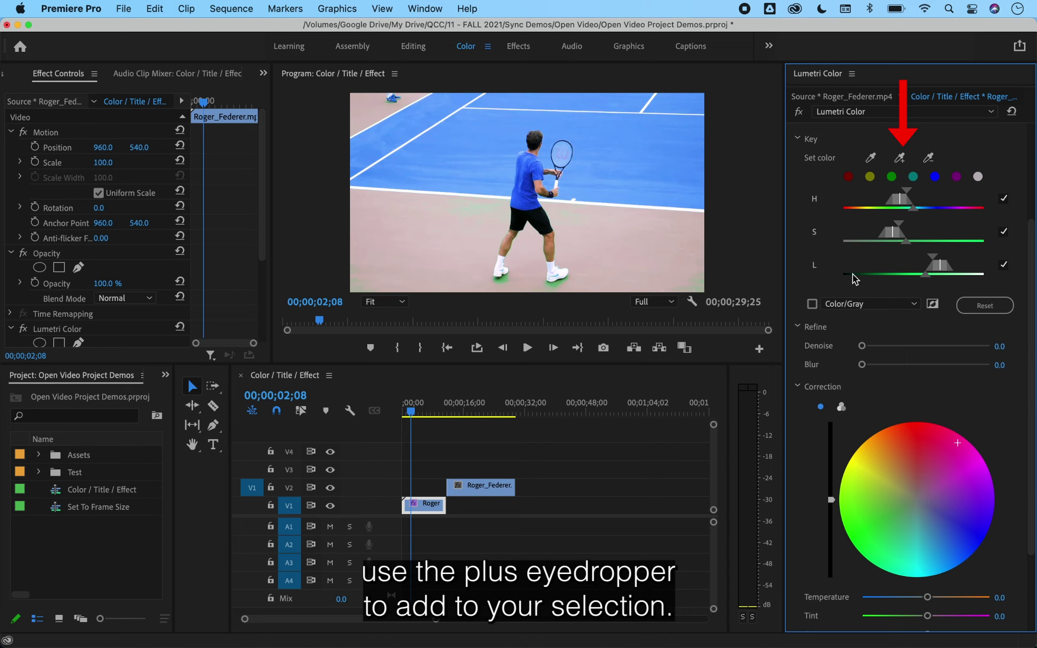
# Step: Add more green court to the HSL key and remove the blue court areas from it
pyautogui.click(898, 157)
pyautogui.click(554, 288)
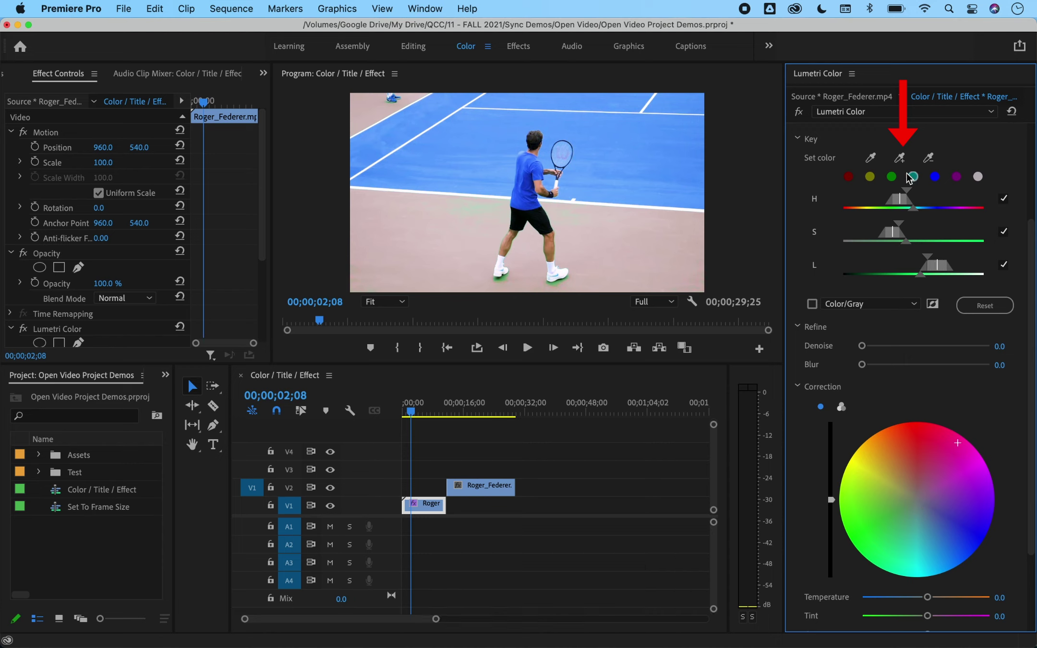
pyautogui.click(899, 158)
pyautogui.click(558, 287)
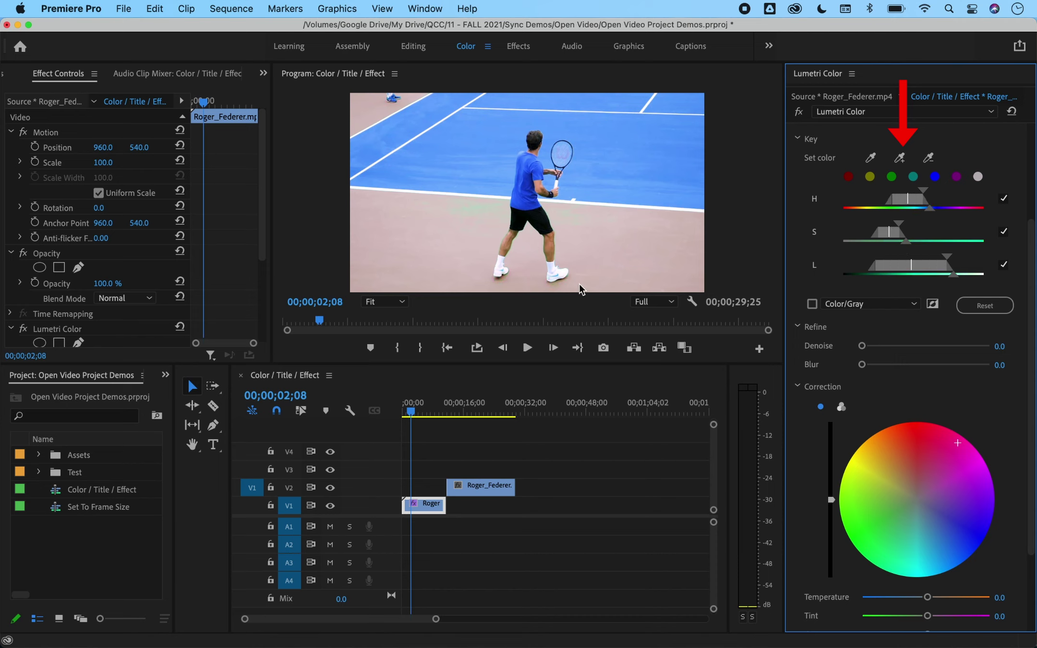
pyautogui.click(645, 166)
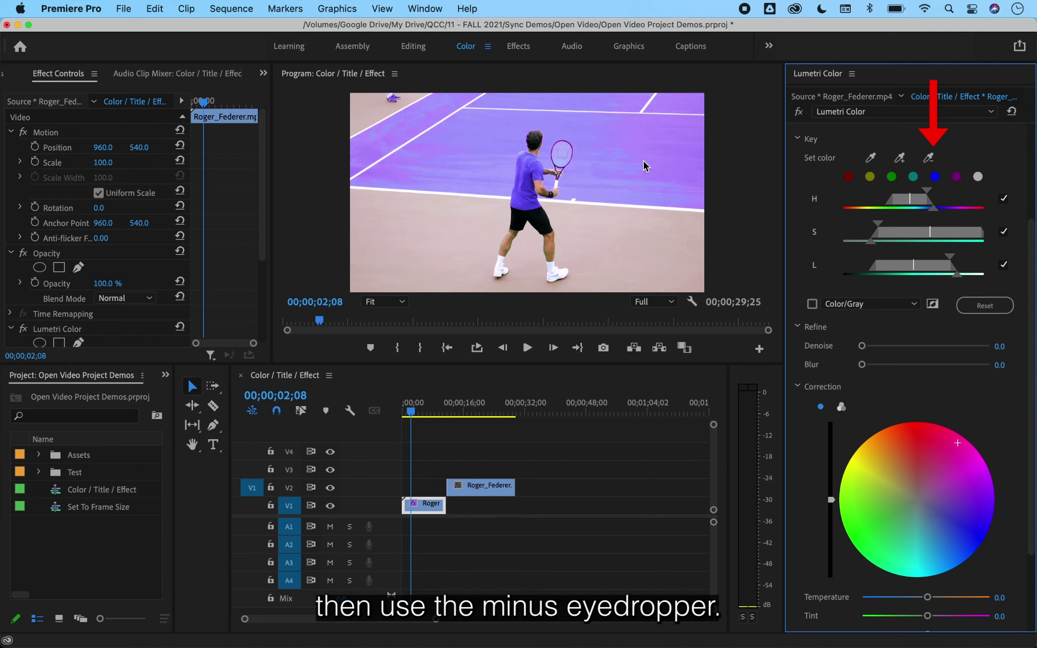
pyautogui.click(928, 160)
pyautogui.click(627, 163)
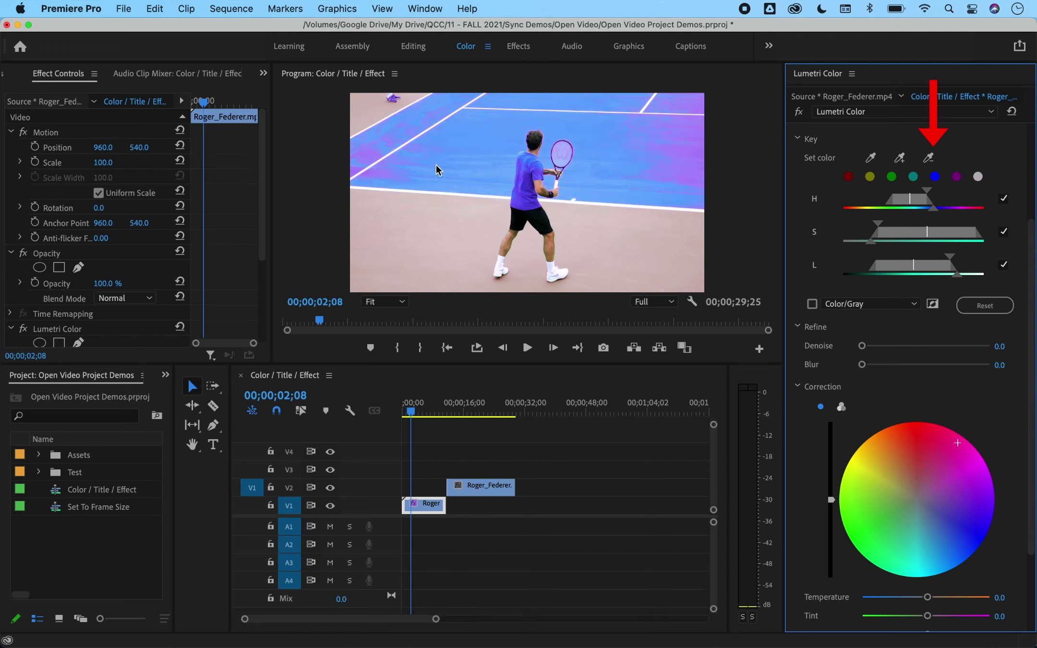
pyautogui.click(929, 160)
pyautogui.click(389, 168)
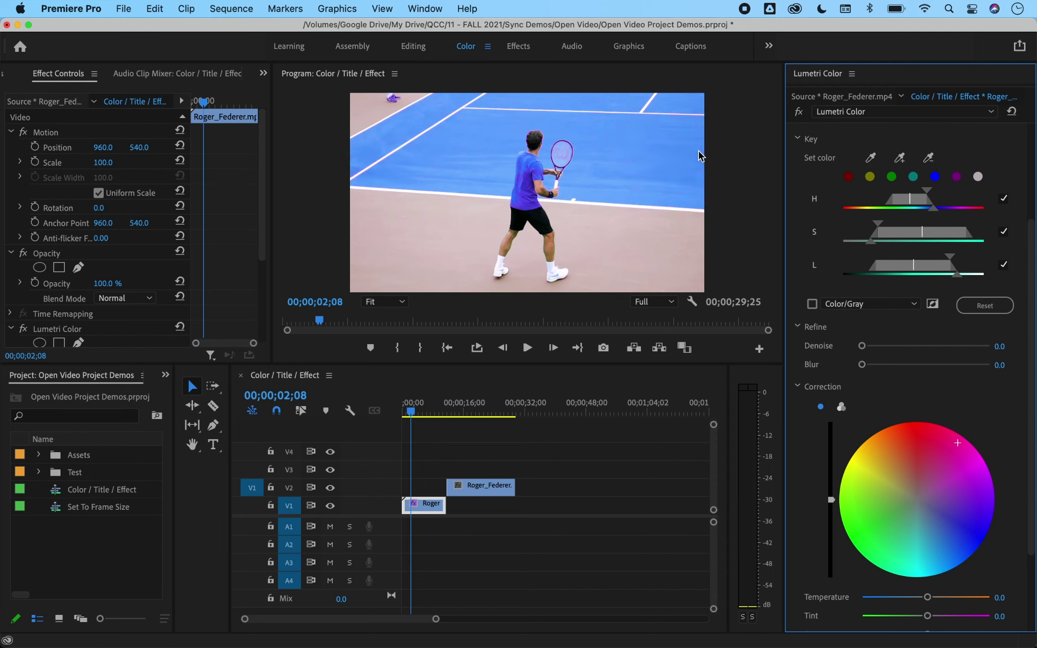
# Step: Set the vignette to Amount 2.0, Midpoint 44.9, Roundness 71.9 and Feather 60.7
pyautogui.scroll(-3, 825, 394)
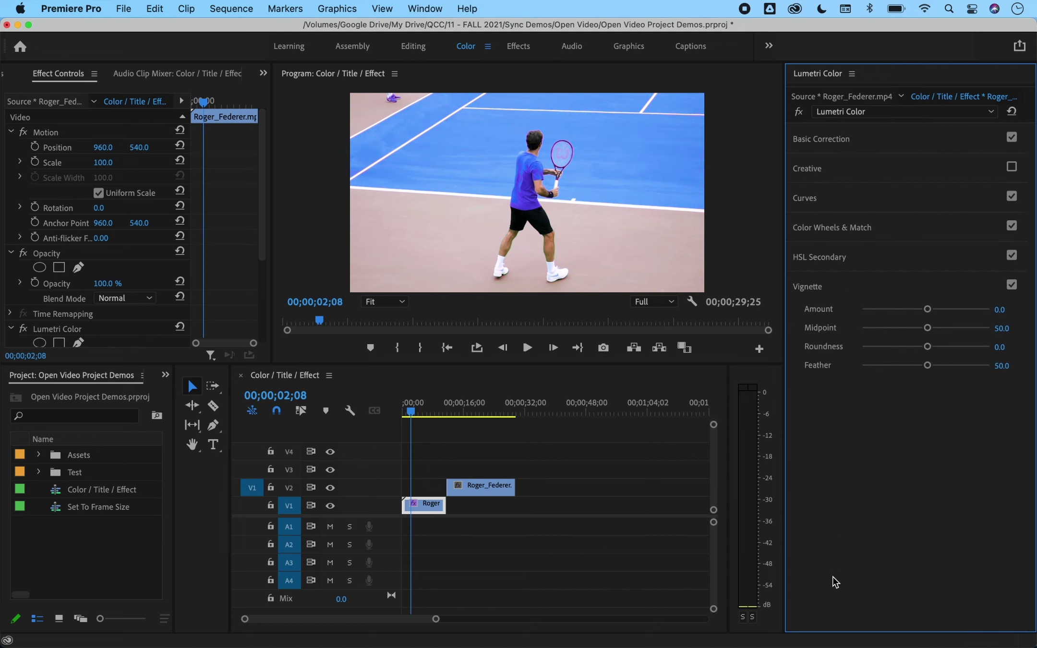
pyautogui.moveTo(927, 309); pyautogui.dragTo(967, 309)
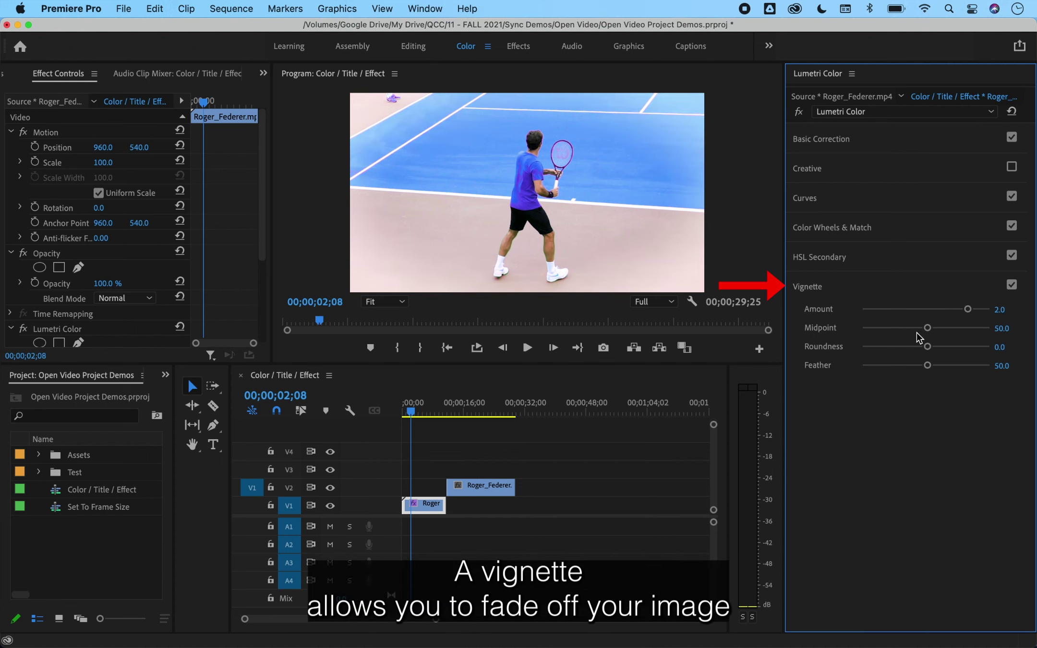
pyautogui.moveTo(927, 347)
pyautogui.mouseDown()
pyautogui.moveTo(972, 347)
pyautogui.moveTo(969, 367)
pyautogui.moveTo(900, 366)
pyautogui.moveTo(940, 365)
pyautogui.moveTo(945, 328)
pyautogui.moveTo(905, 328)
pyautogui.moveTo(919, 330)
pyautogui.mouseUp()
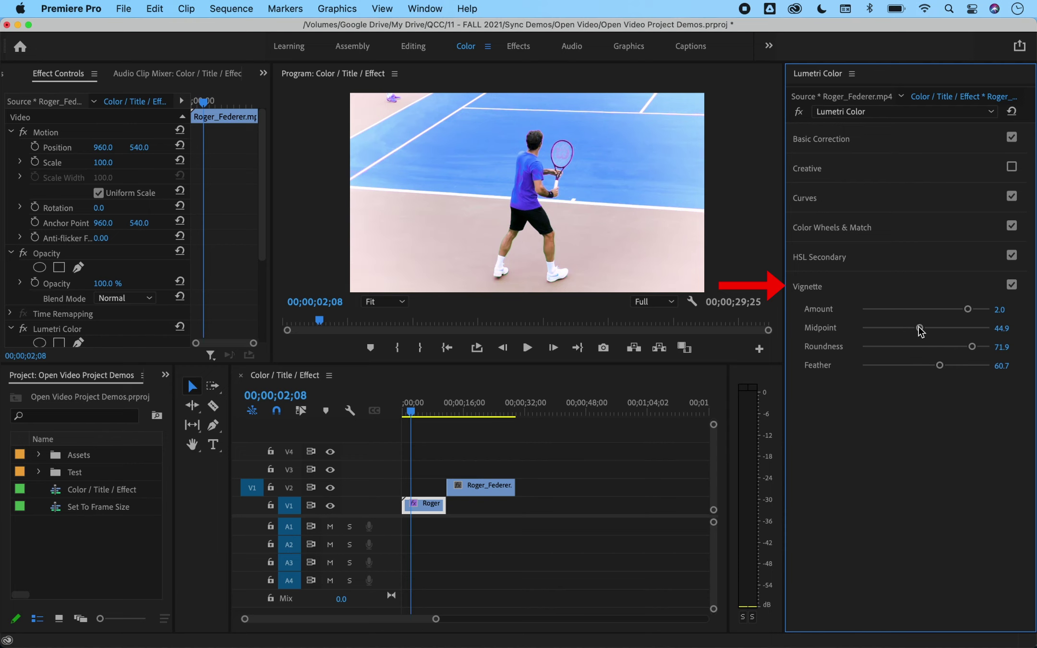
# Step: Turn Vignette off and compare HSL Secondary on and off, leaving it enabled
pyautogui.click(1011, 285)
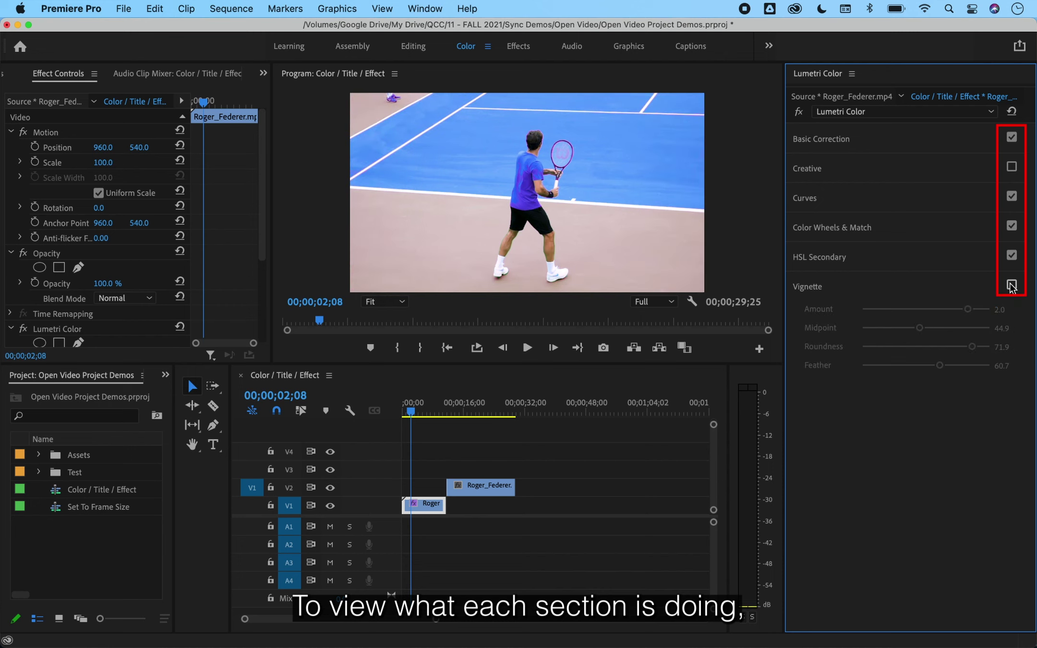
pyautogui.click(1012, 285)
pyautogui.click(1011, 285)
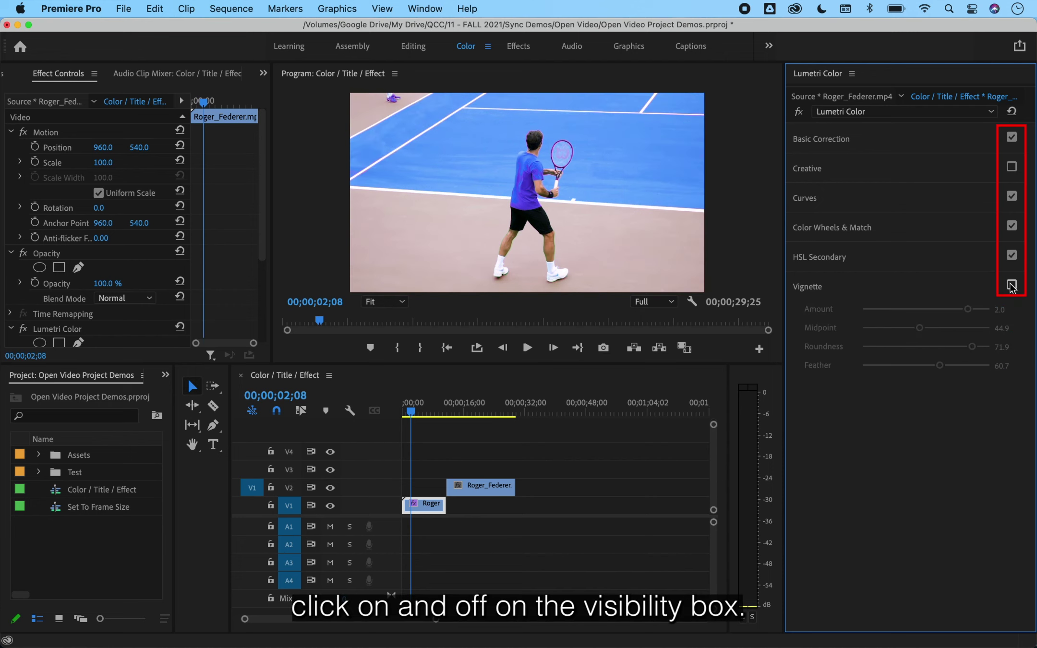
pyautogui.click(1011, 255)
pyautogui.click(1011, 256)
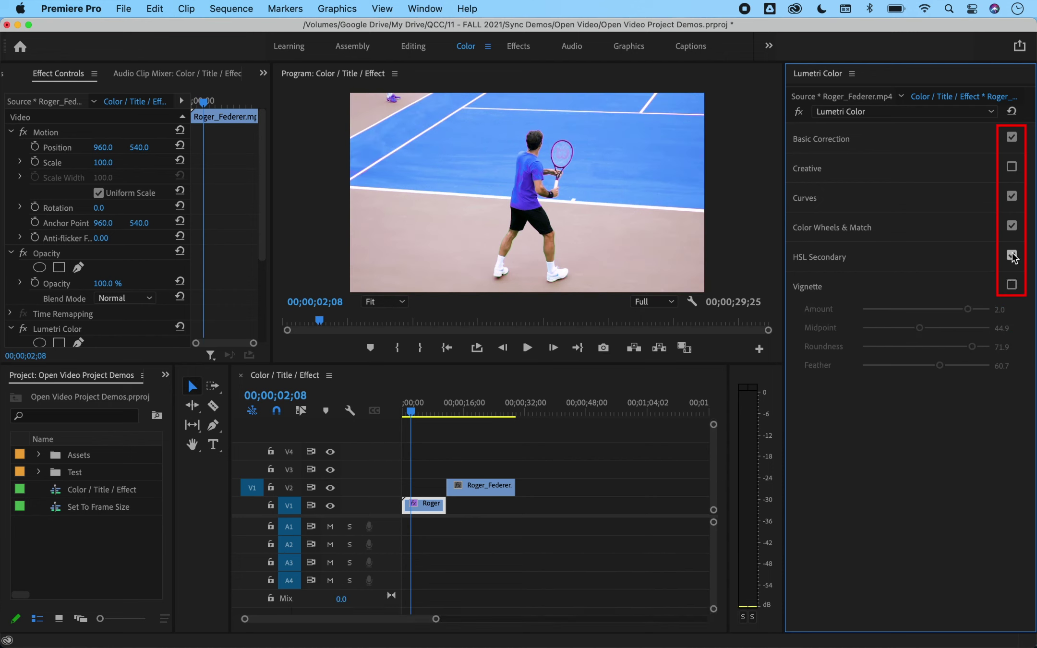
pyautogui.click(1011, 256)
pyautogui.click(1011, 256)
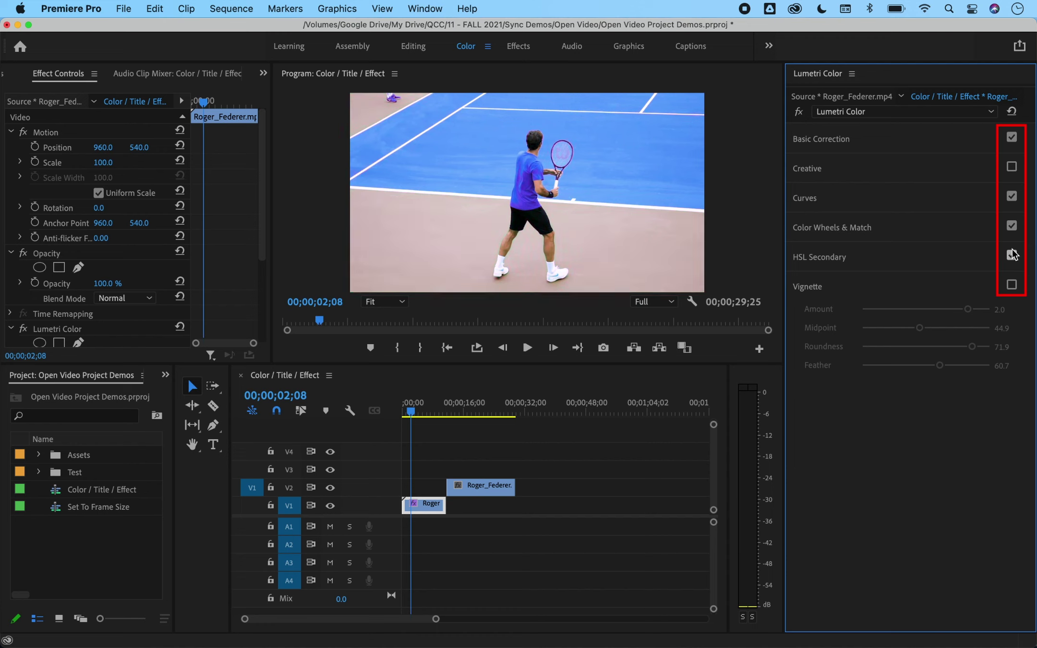
# Step: Compare Curves and Basic Correction by toggling each off and back on
pyautogui.click(1012, 197)
pyautogui.click(1011, 198)
pyautogui.click(1012, 197)
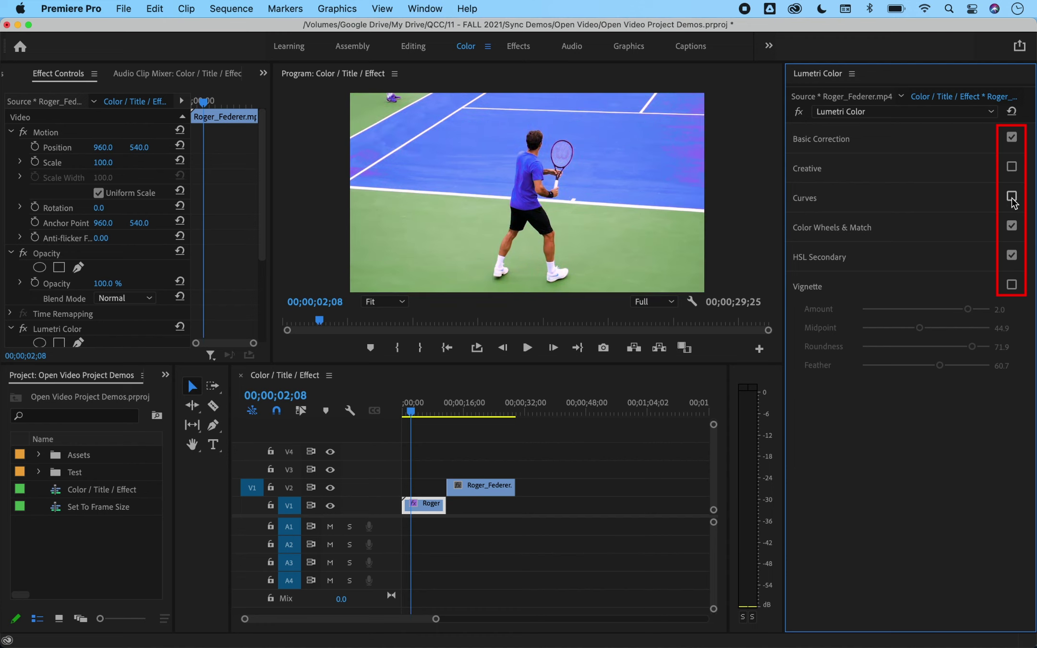
pyautogui.click(1011, 198)
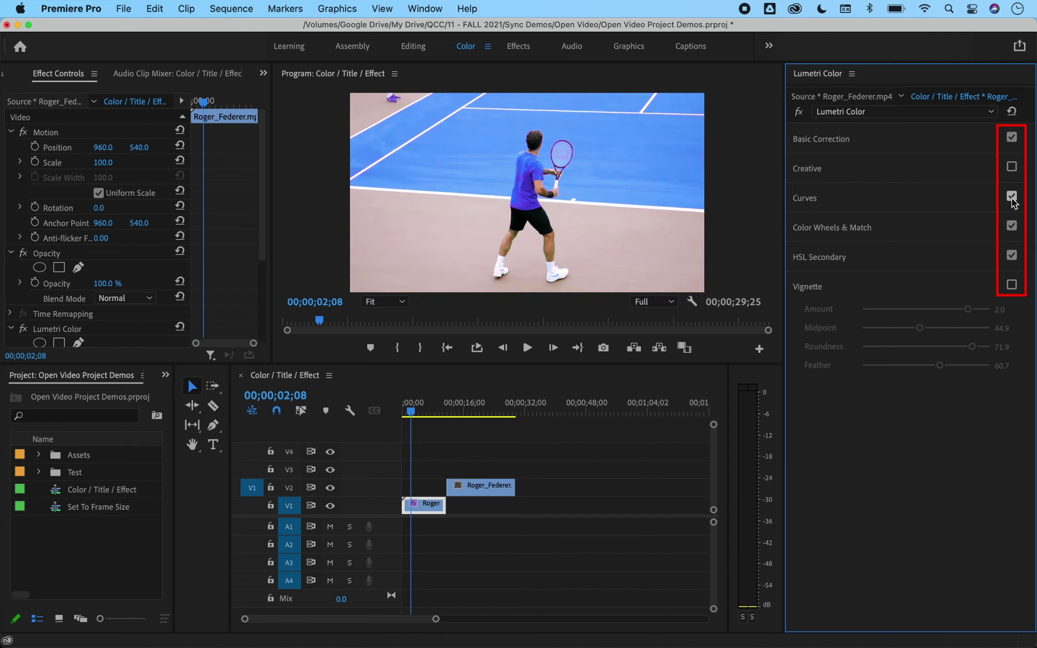
pyautogui.click(1011, 138)
pyautogui.click(1011, 137)
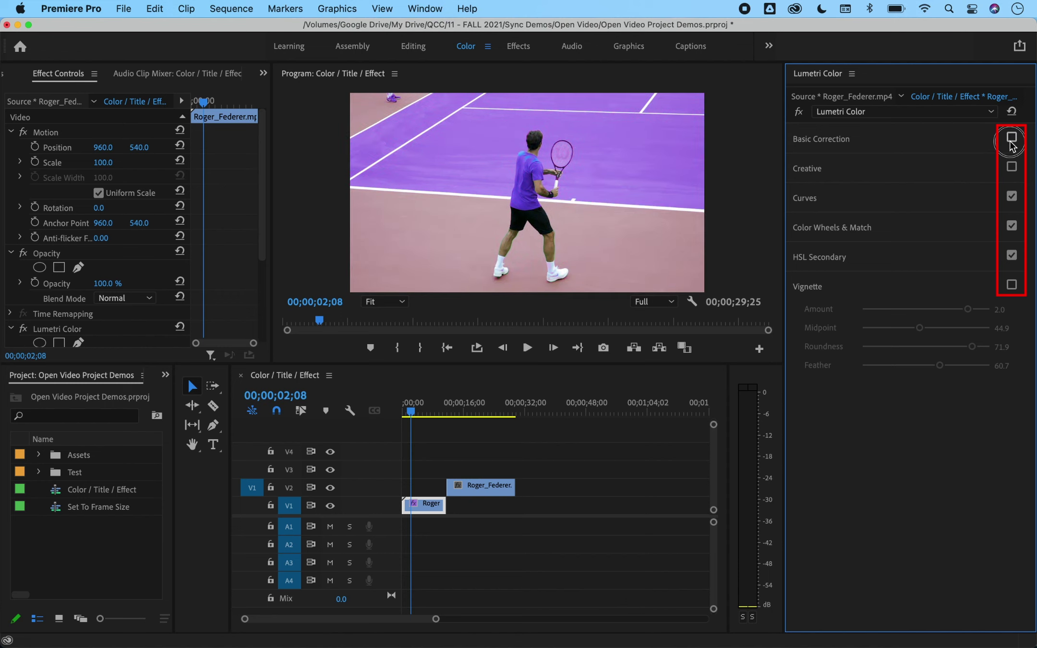
pyautogui.click(1012, 197)
pyautogui.click(1011, 197)
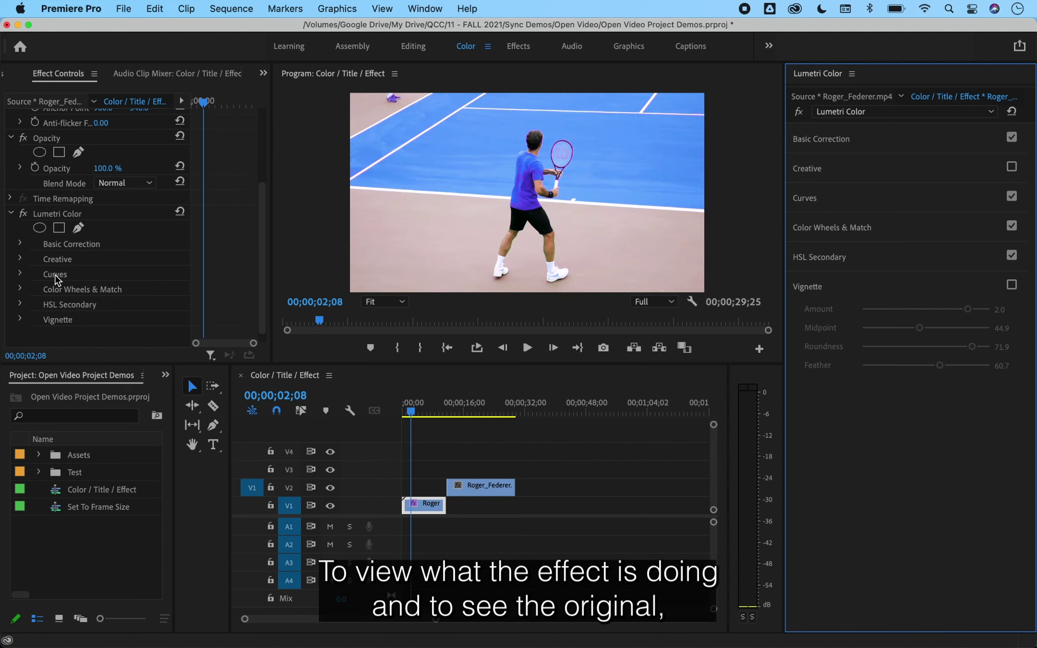
pyautogui.scroll(-1, 56, 278)
pyautogui.click(23, 203)
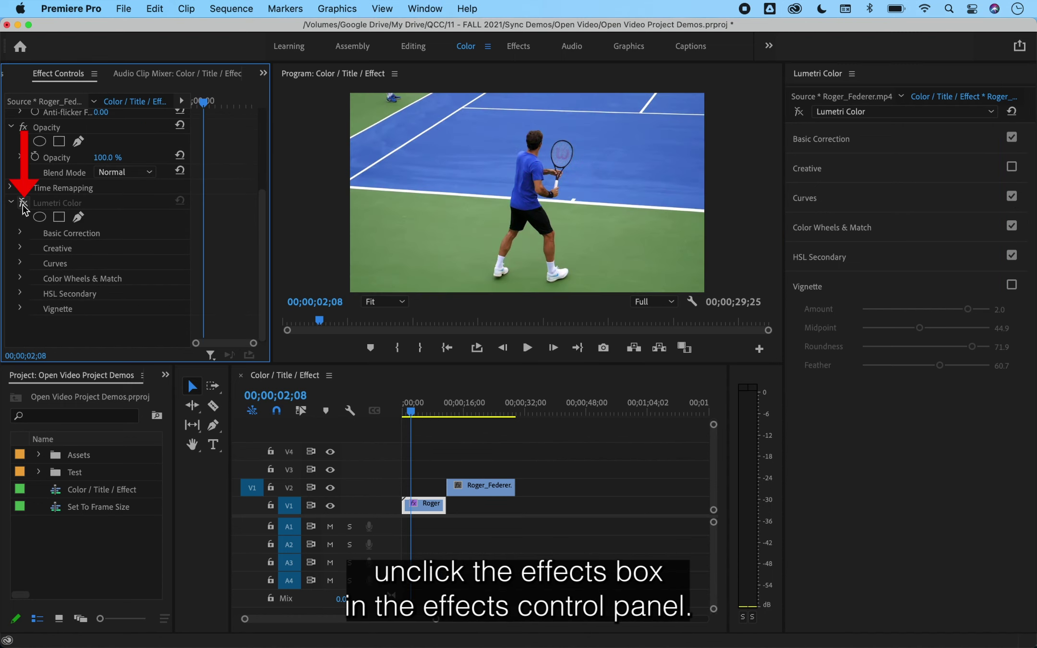
pyautogui.click(23, 203)
pyautogui.click(23, 203)
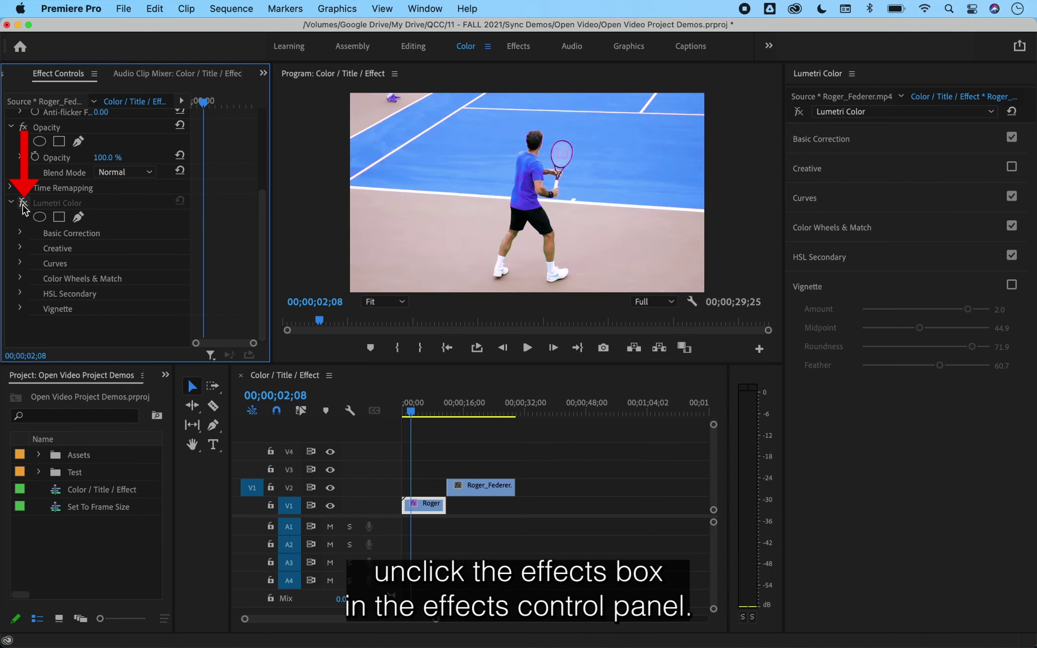
pyautogui.click(23, 204)
pyautogui.click(23, 204)
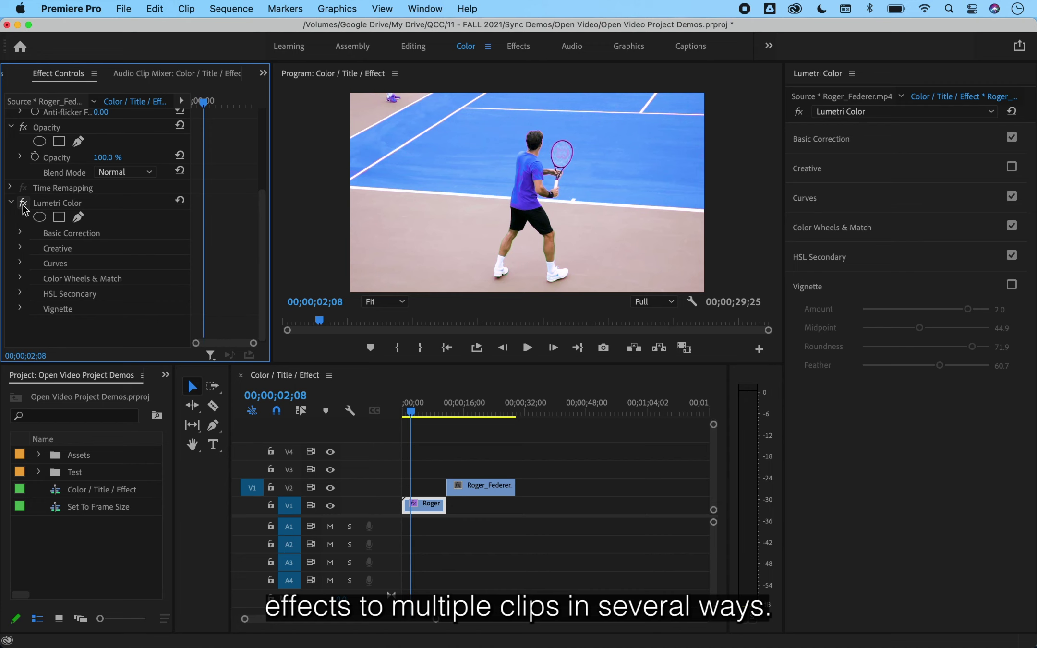
# Step: Trial-paste the Lumetri Color effect onto the V2 clip at 00;00;17;14, then undo it
pyautogui.click(40, 204)
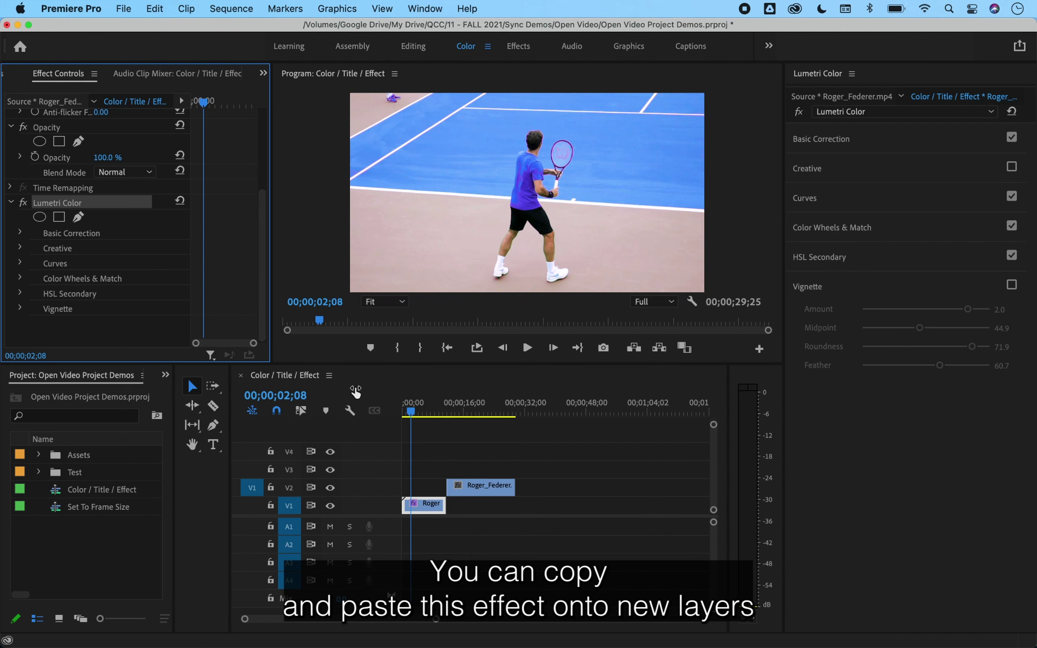
pyautogui.click(470, 486)
pyautogui.click(469, 399)
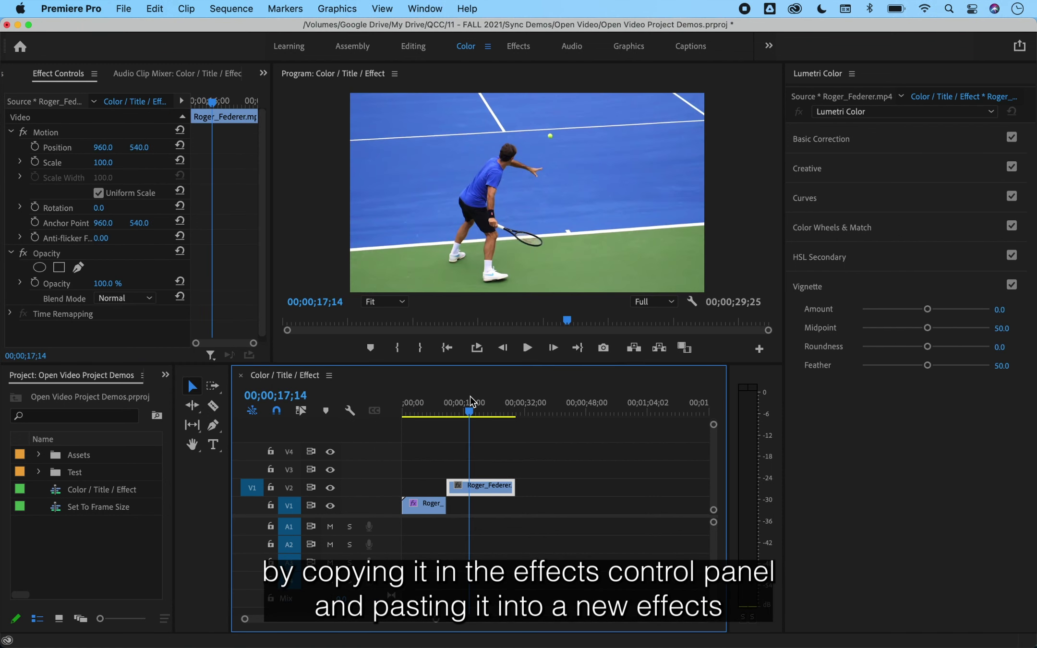
pyautogui.press('super+v')
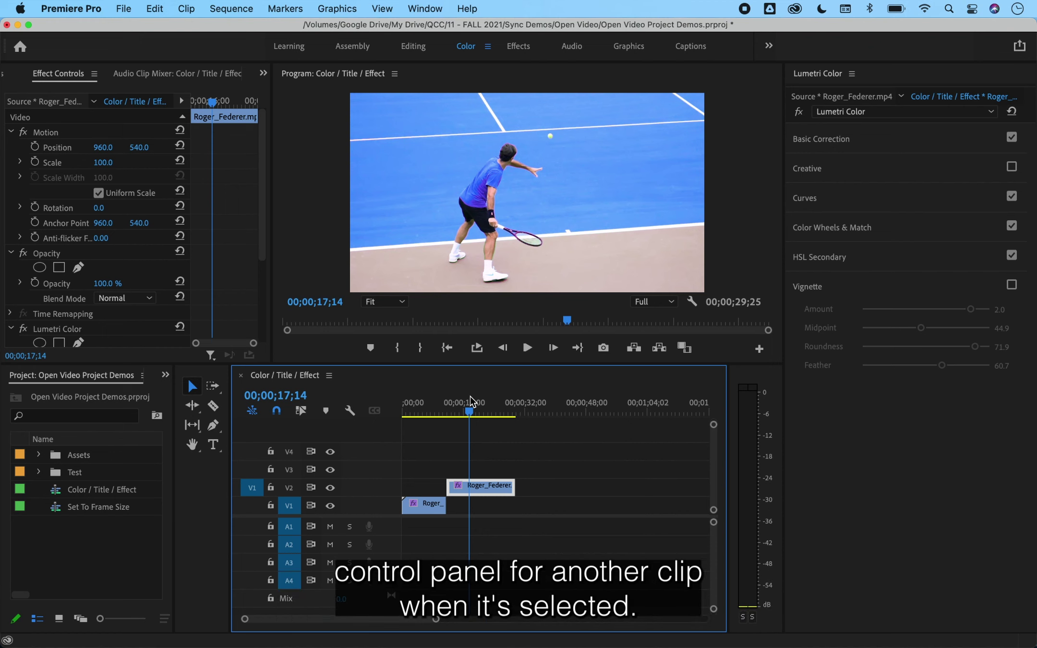
pyautogui.press('super+z')
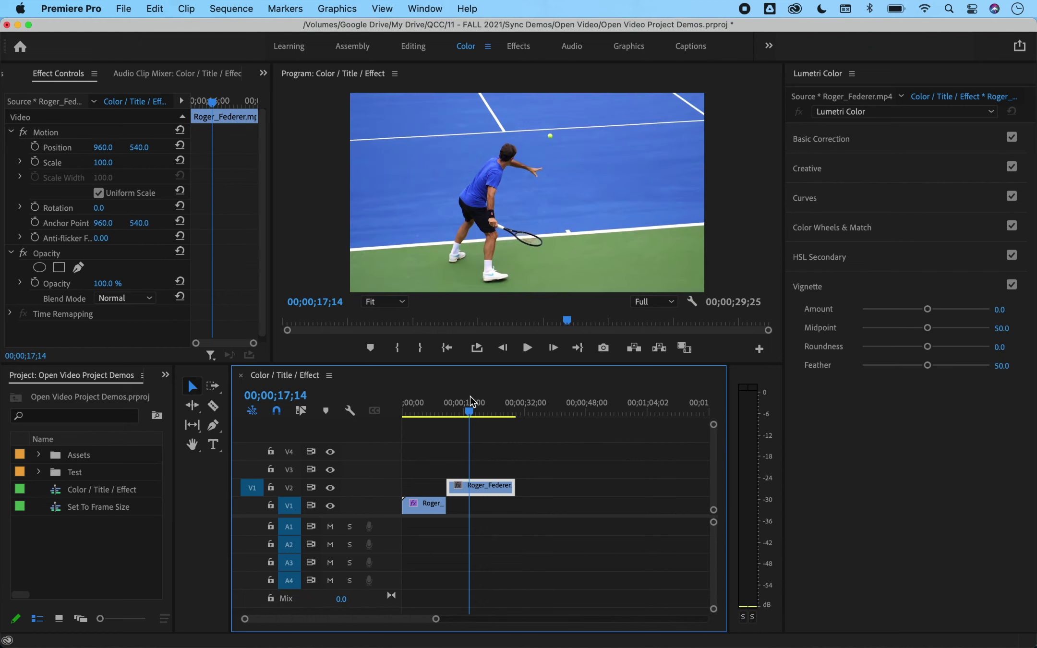
# Step: Copy the V1 clip and Paste Attributes onto the V2 clip with Lumetri Color checked
pyautogui.click(418, 509)
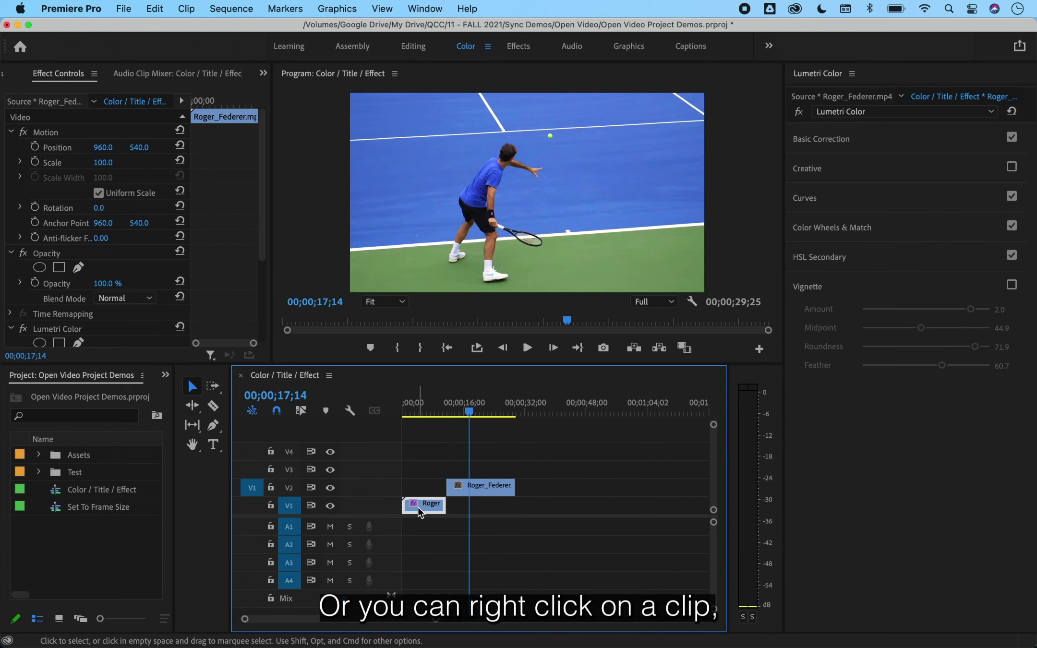
pyautogui.rightClick(418, 509)
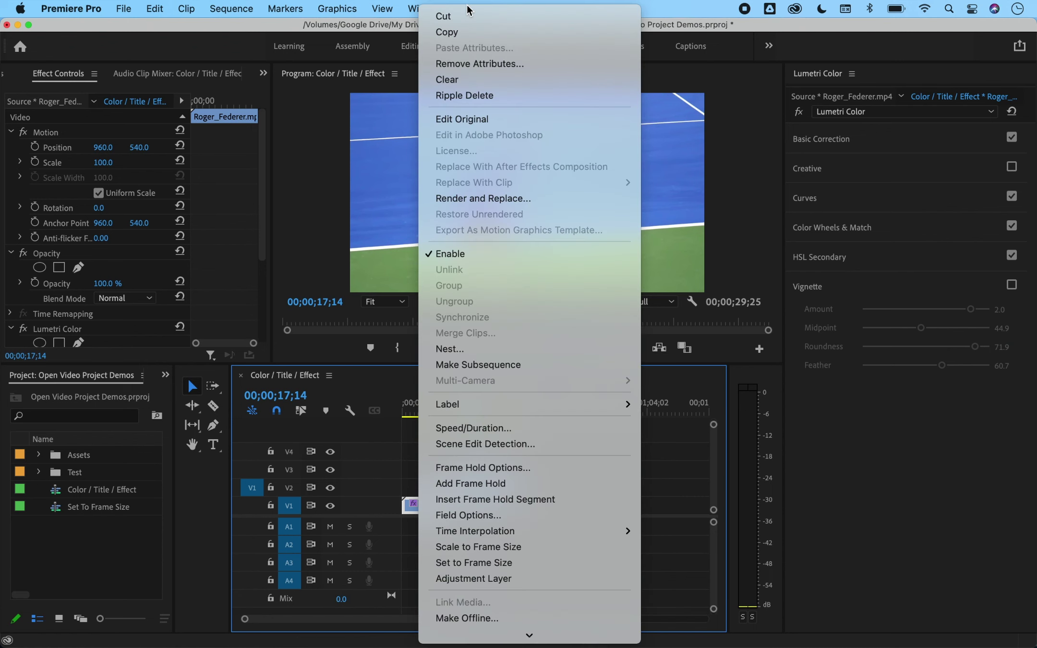
pyautogui.click(459, 38)
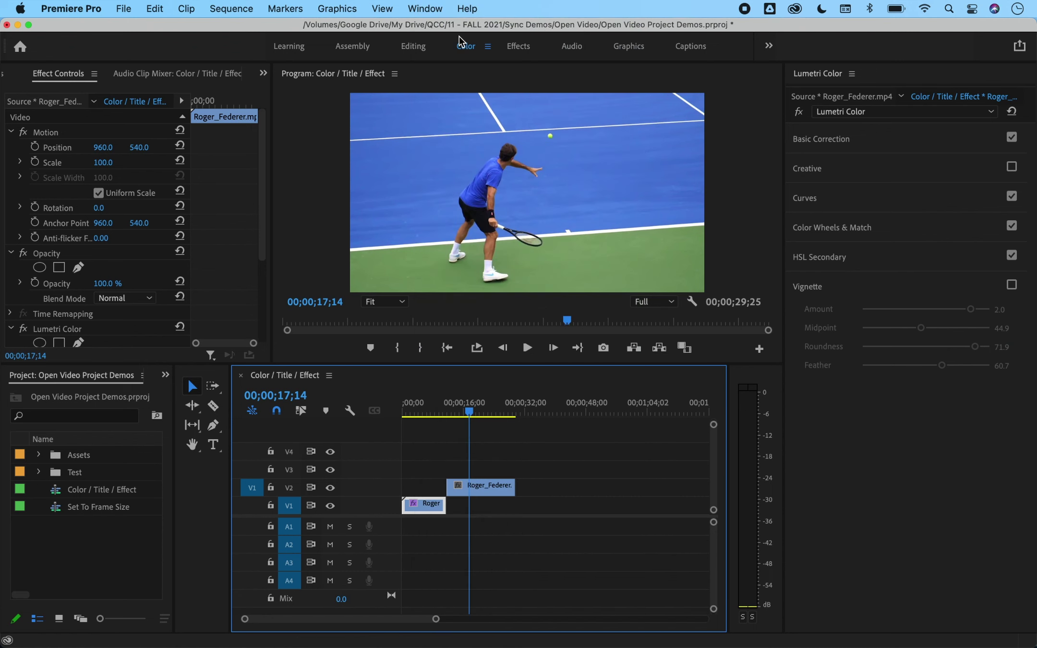
pyautogui.click(485, 492)
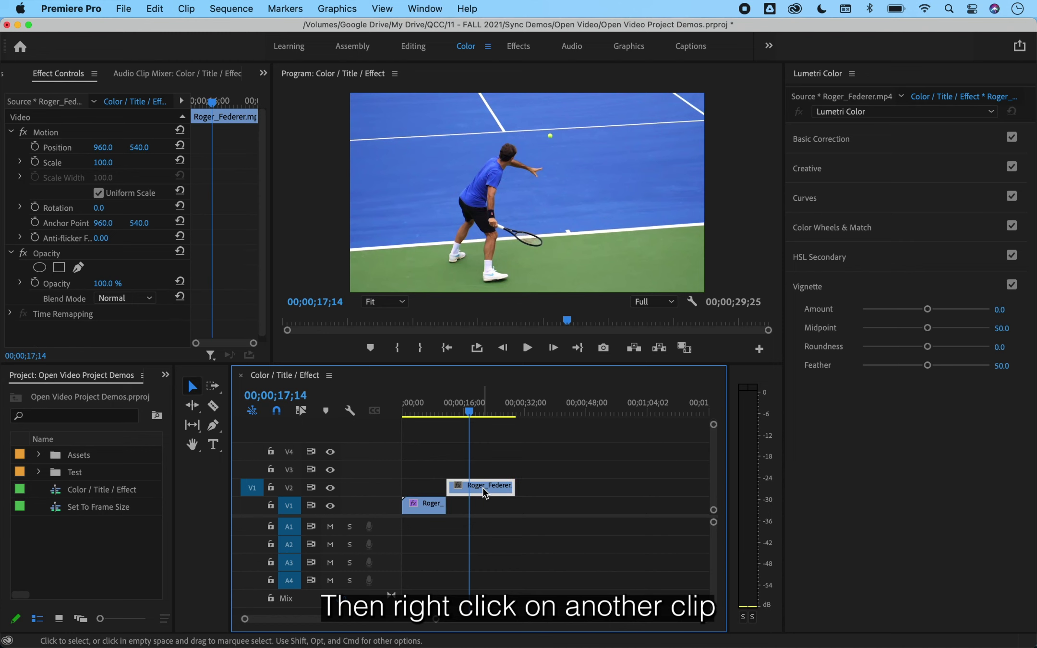
pyautogui.rightClick(485, 492)
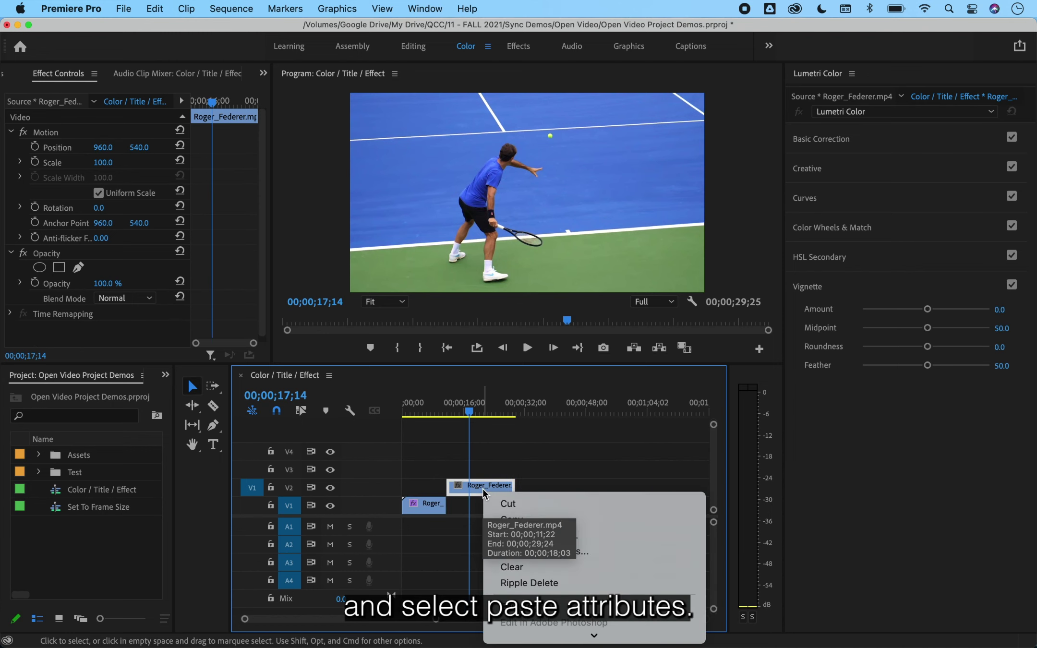
pyautogui.click(533, 535)
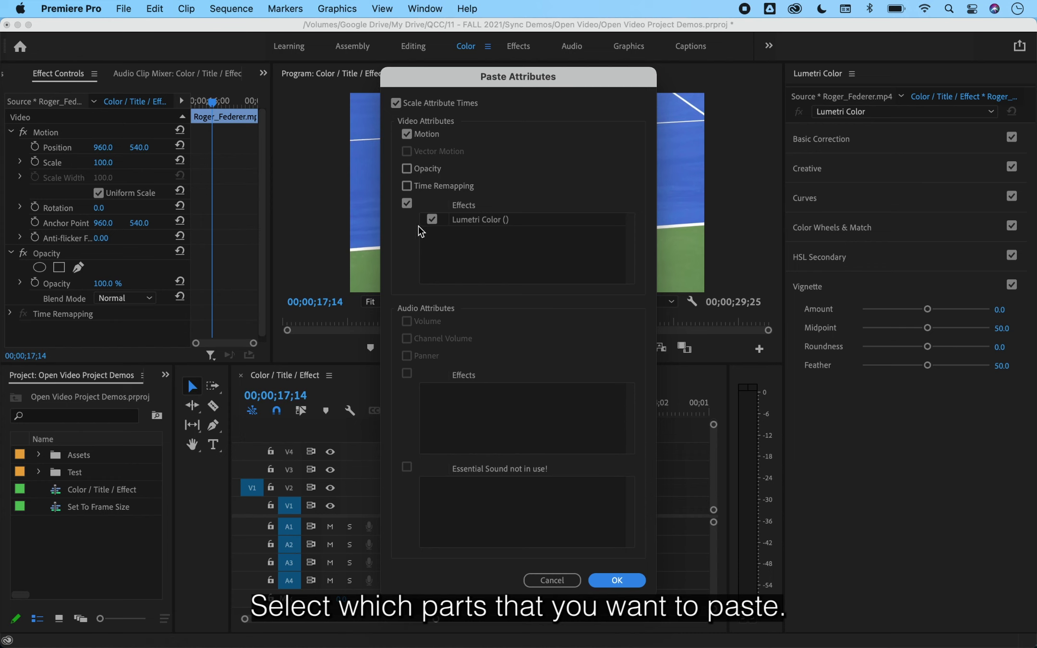
pyautogui.click(617, 580)
pyautogui.moveTo(172, 493); pyautogui.dragTo(334, 504)
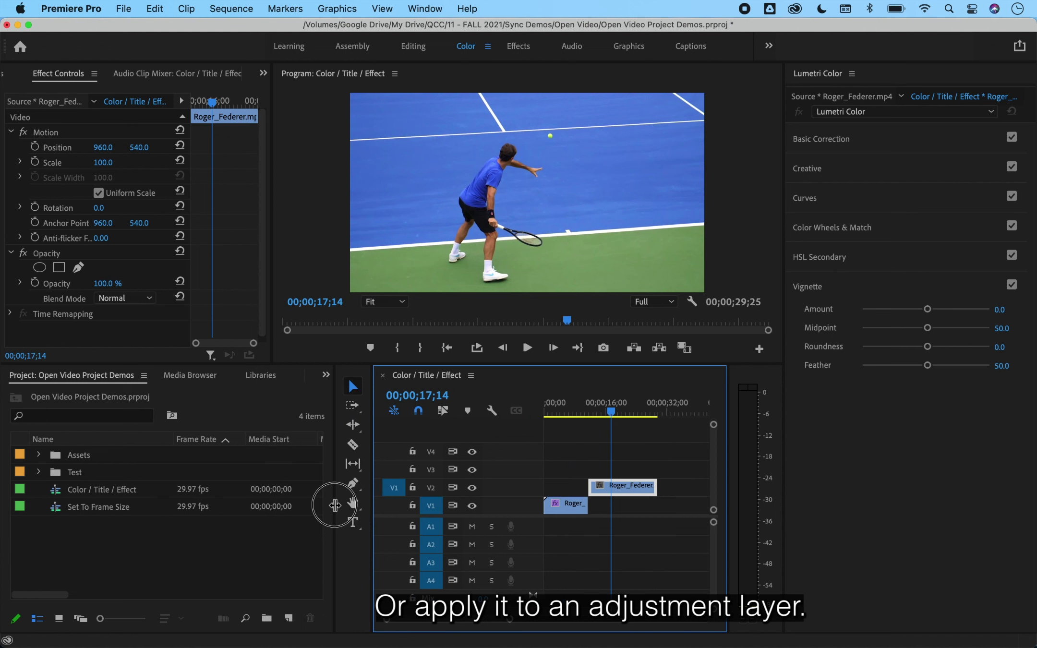
# Step: Create a new Adjustment Layer at the default 1920×1080, 29.97 fps settings
pyautogui.click(289, 620)
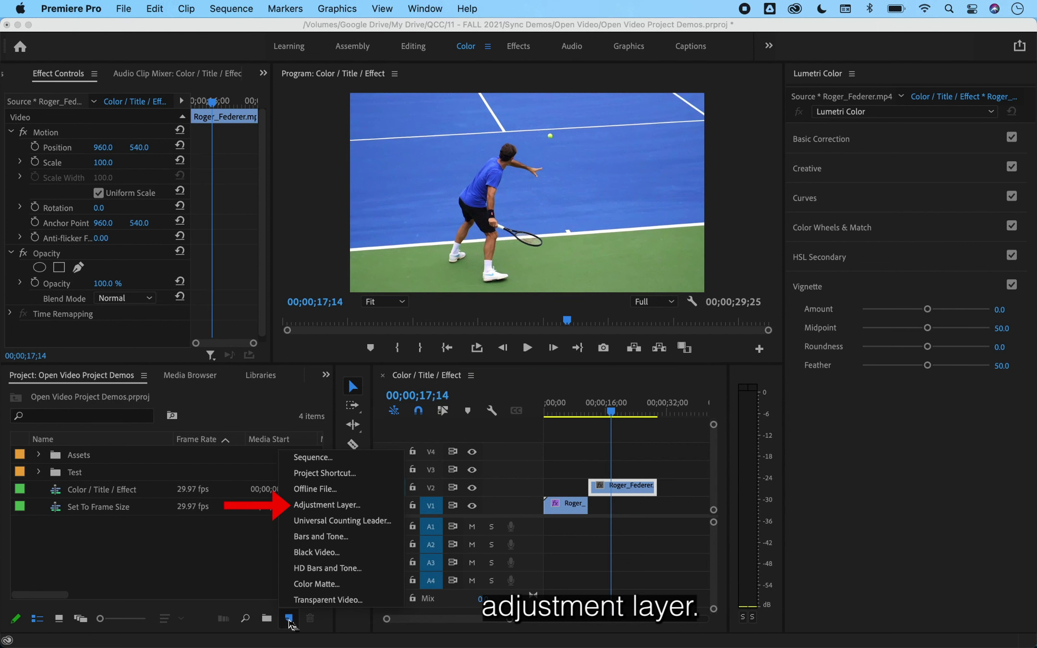
pyautogui.click(303, 505)
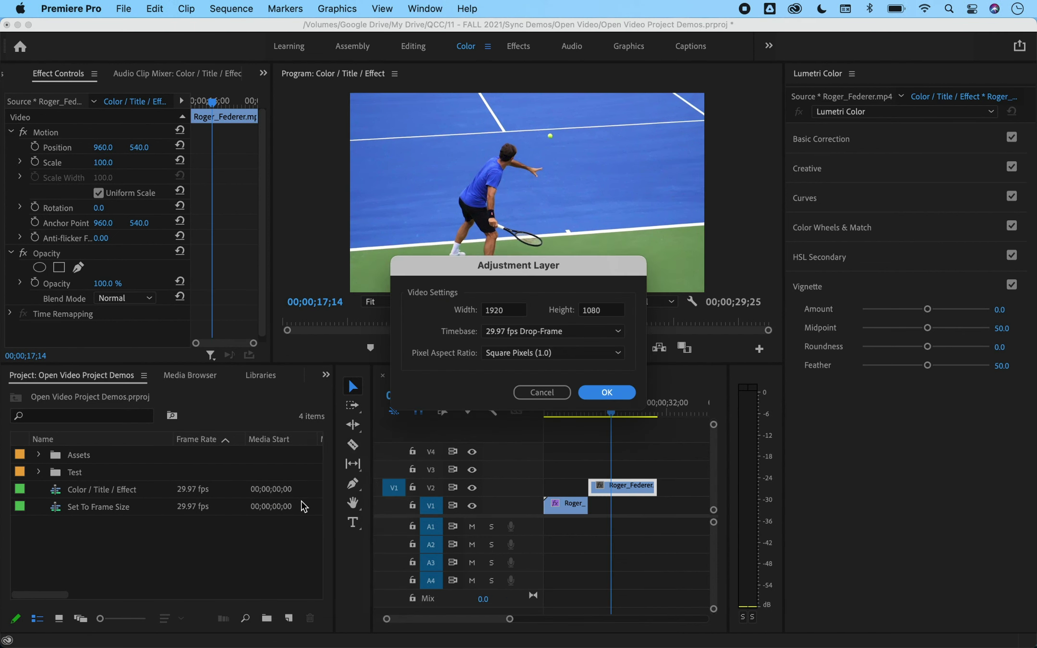
pyautogui.click(606, 393)
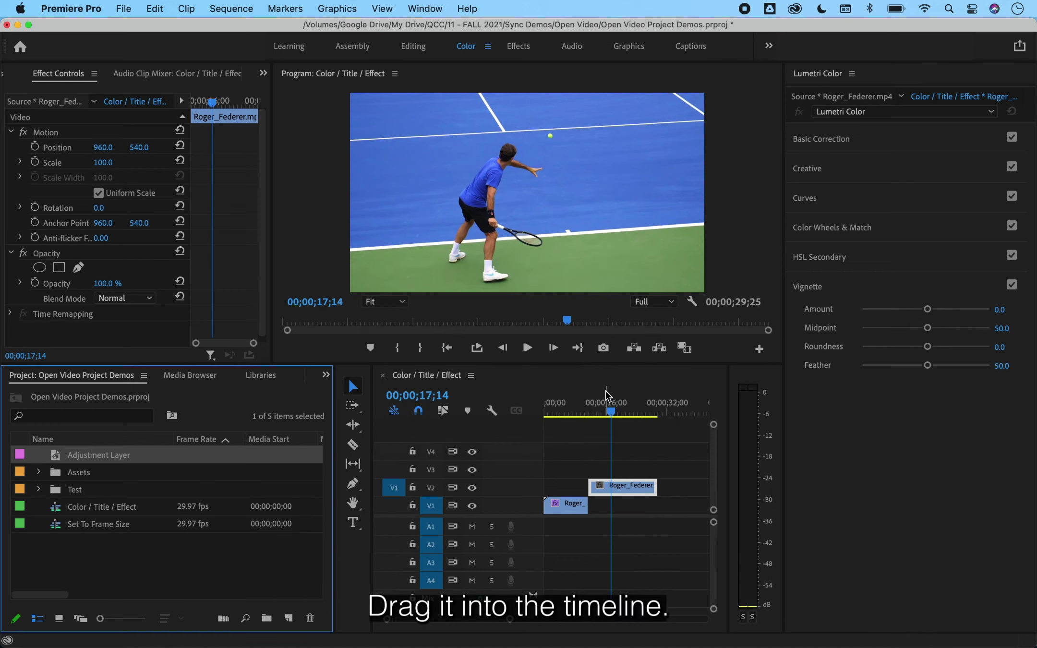
# Step: Put the Adjustment Layer on V3 over the second clip, then select the V1 clip's Lumetri Color and the layer
pyautogui.click(55, 456)
pyautogui.moveTo(55, 456); pyautogui.dragTo(592, 468)
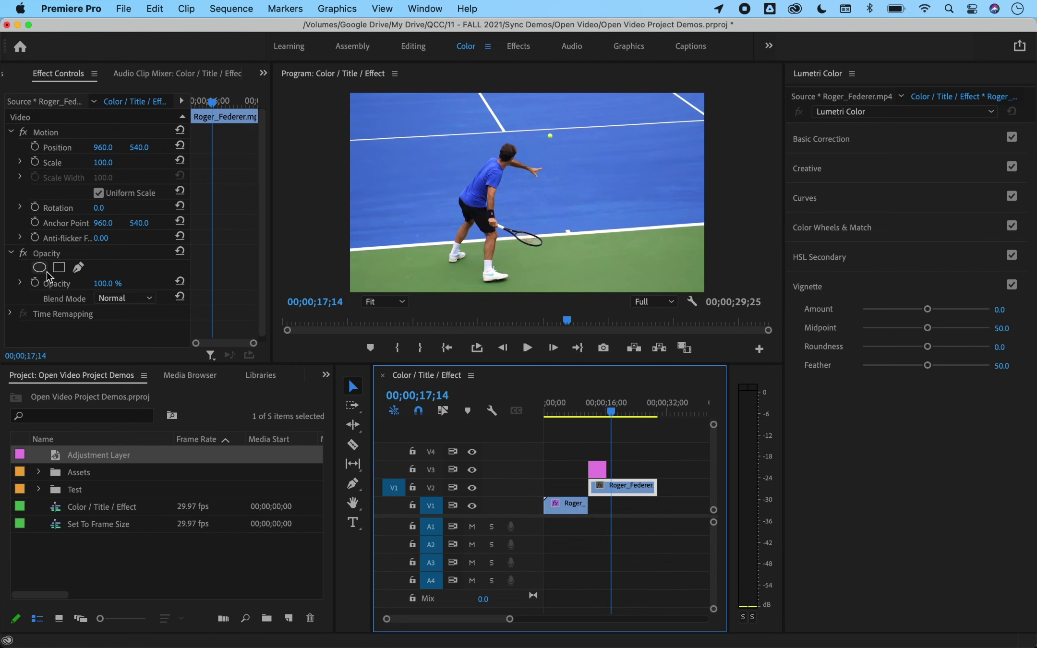
pyautogui.click(567, 504)
pyautogui.click(48, 330)
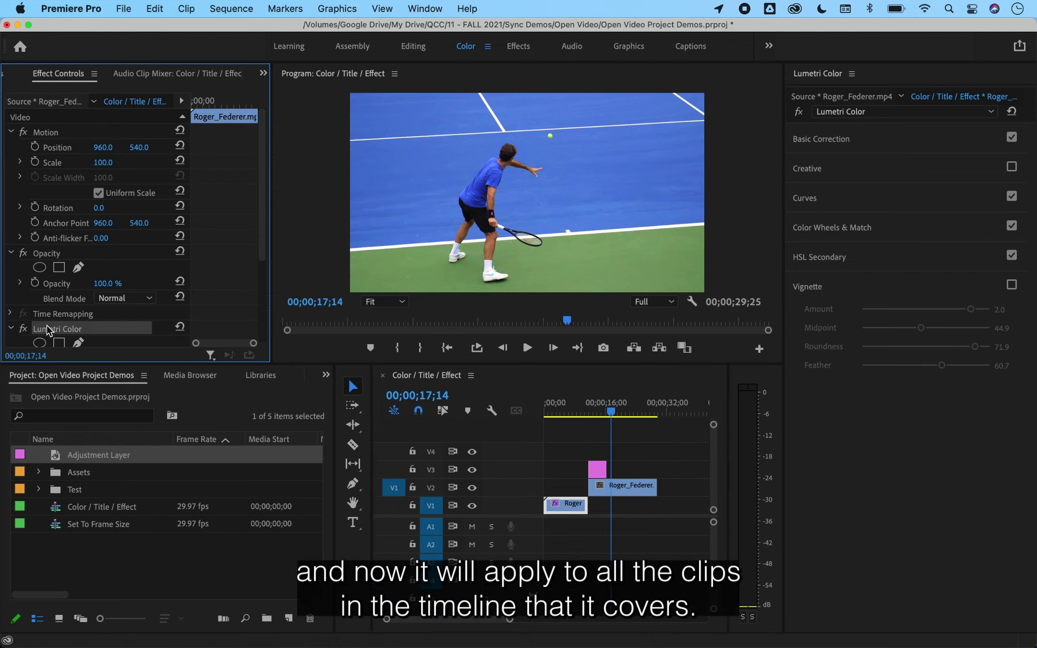
pyautogui.click(597, 469)
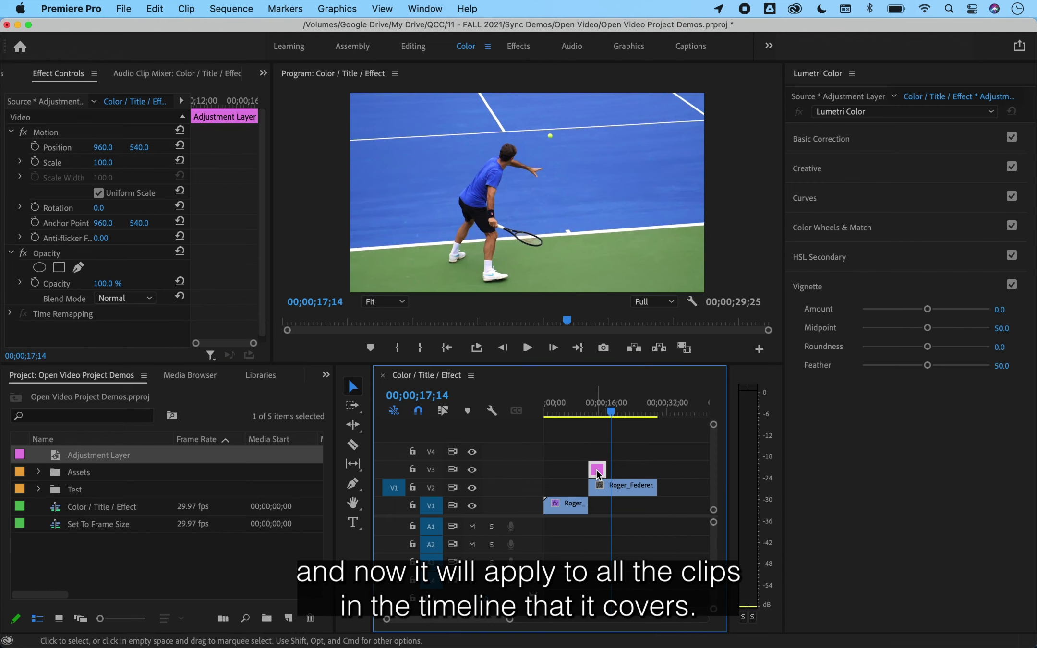